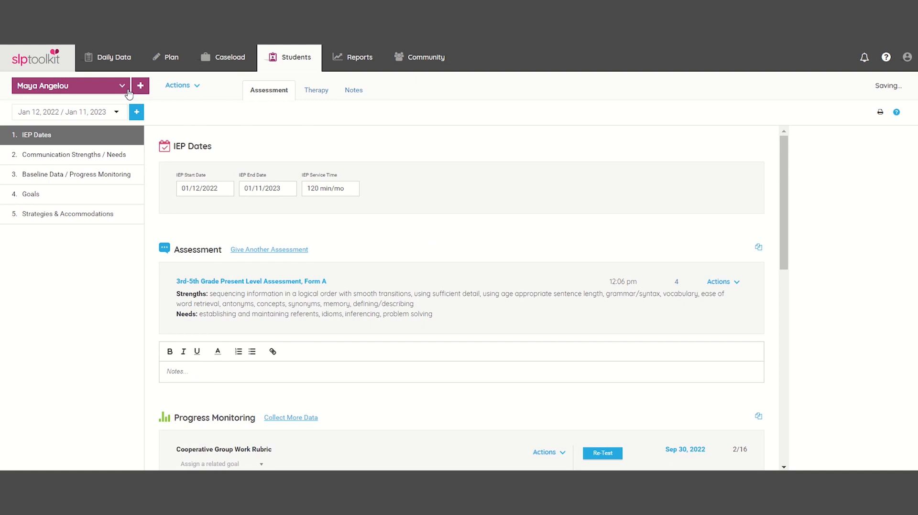
- Add a new student to the caseload by entering their full name, then close the popup
left_click(140, 86)
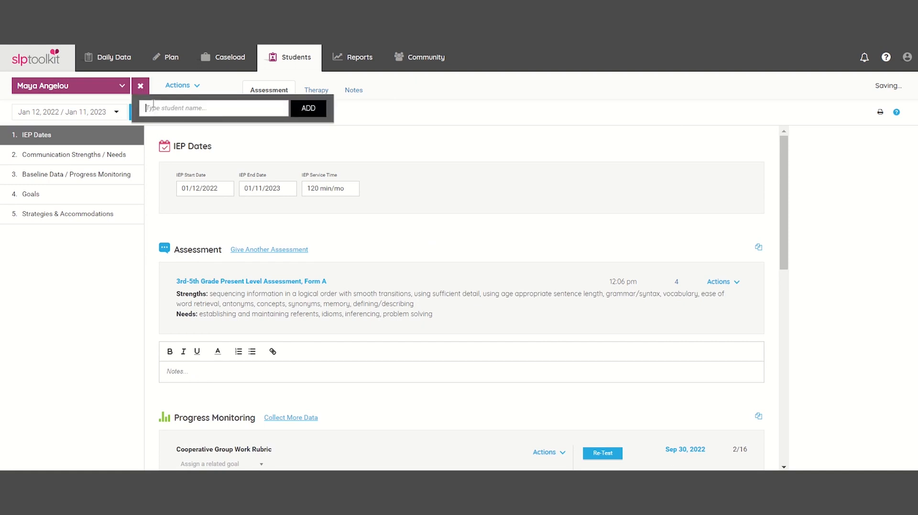
key("Return")
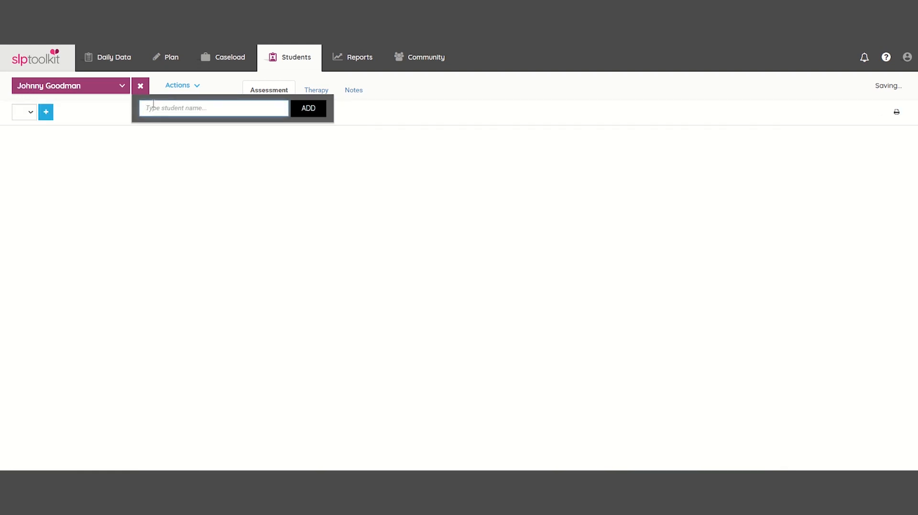
left_click(143, 89)
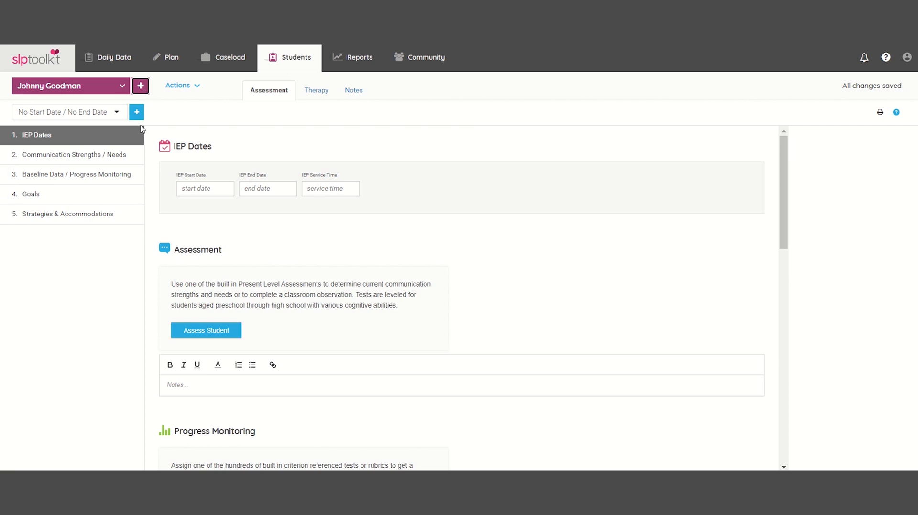
- Set the IEP start date to 01/09/2023 and the end date to 01/09/2024
left_click(177, 187)
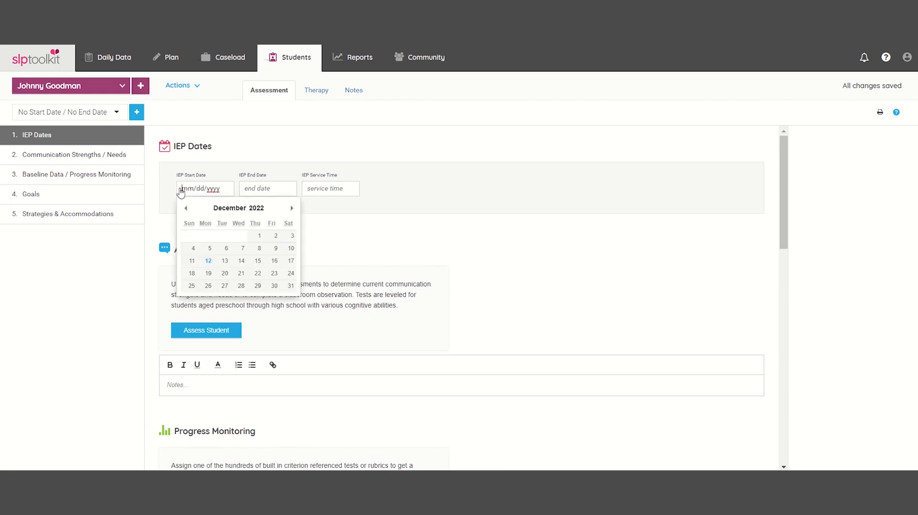
left_click(291, 208)
left_click(210, 248)
left_click(274, 187)
left_click(352, 208)
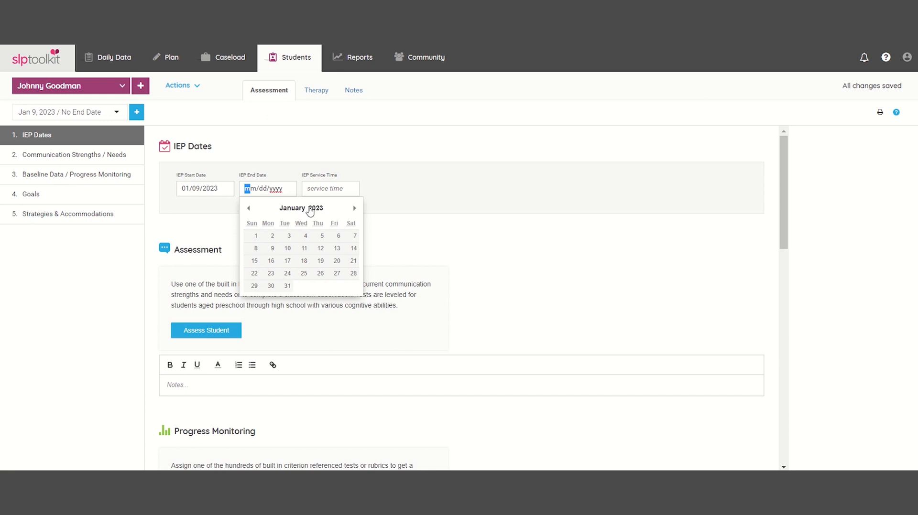
left_click(312, 209)
left_click(317, 313)
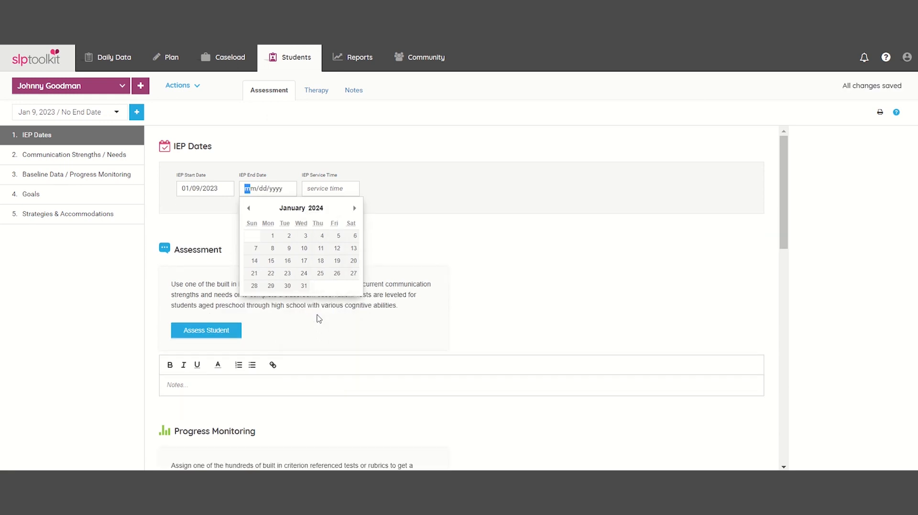
left_click(287, 249)
- Apply a 120 min/mo service time, then go to Communication Strengths / Needs
left_click(315, 191)
left_click(375, 216)
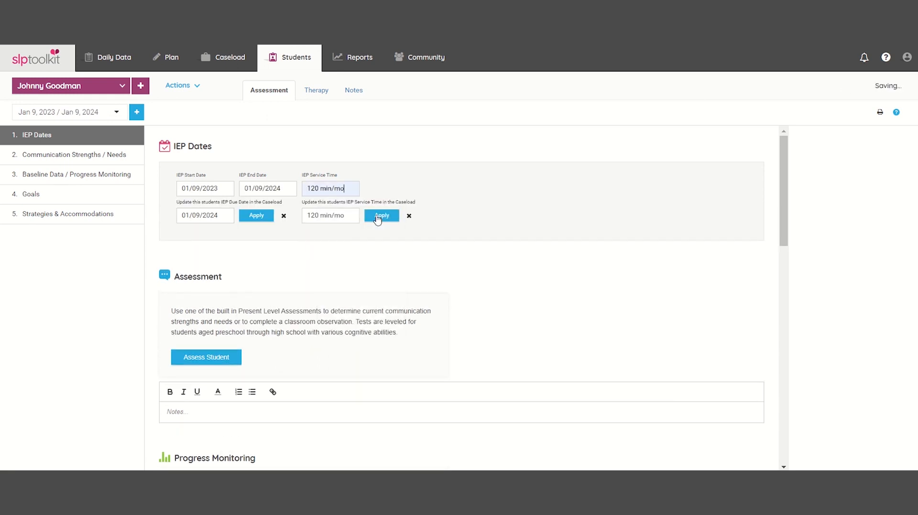
left_click(387, 217)
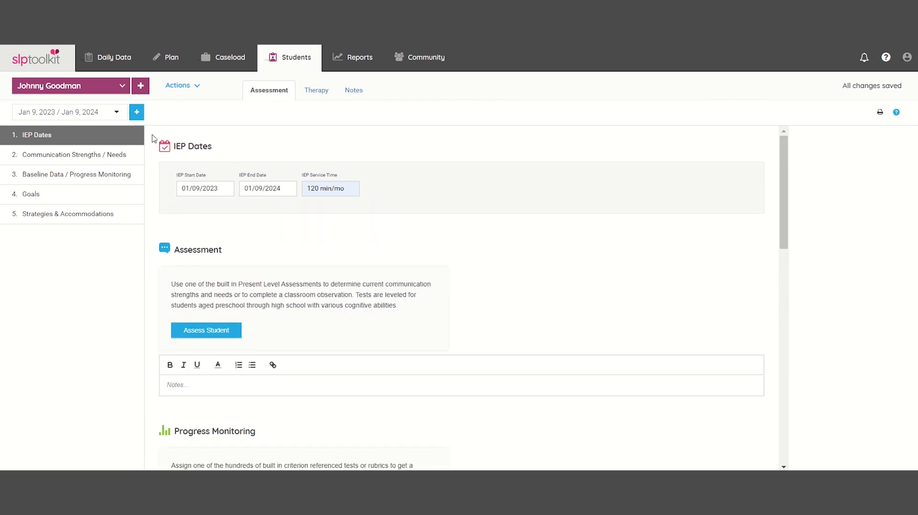
left_click(140, 157)
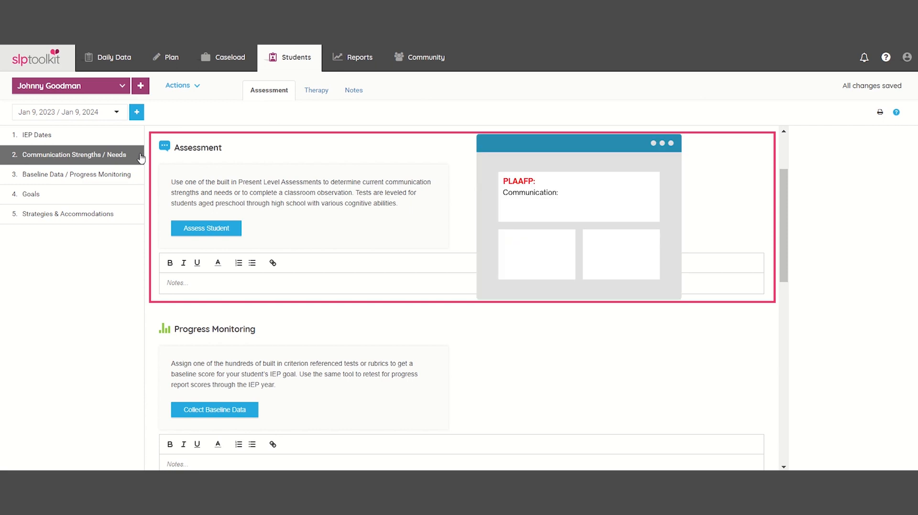
- Browse the assessment library categories and preview the 1st-2nd Present Level Assessment, Form A
left_click(238, 232)
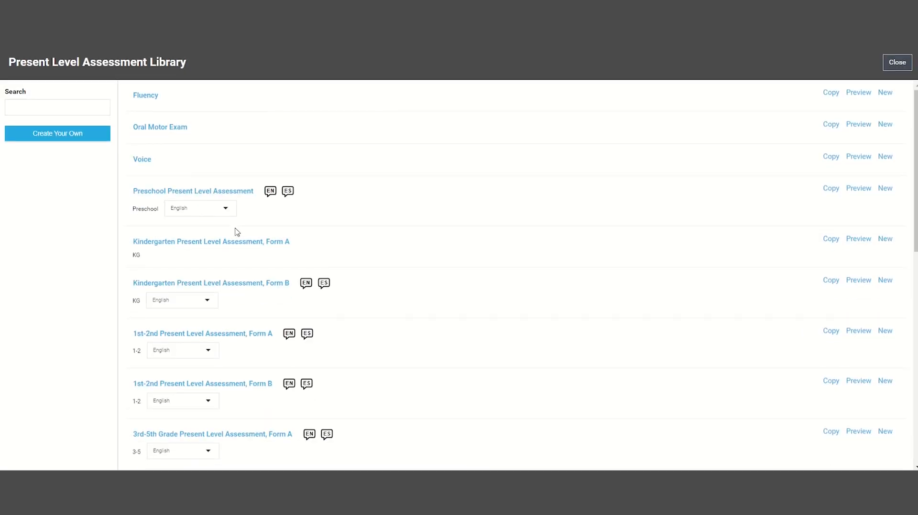
left_click(98, 107)
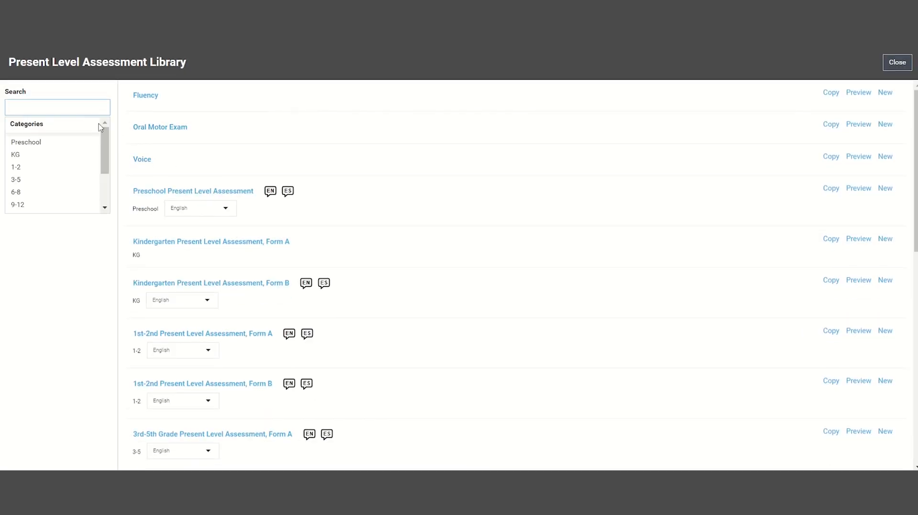
scroll(104, 158, "down", 3)
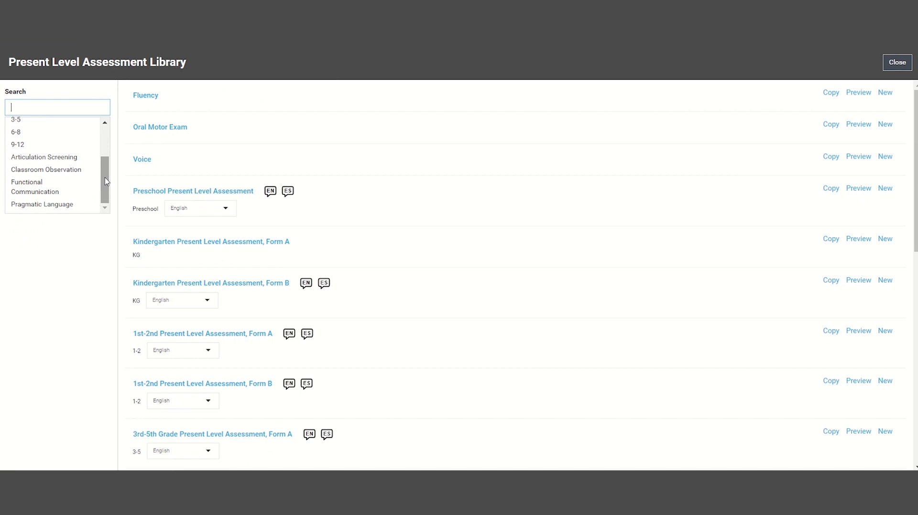
left_click(118, 181)
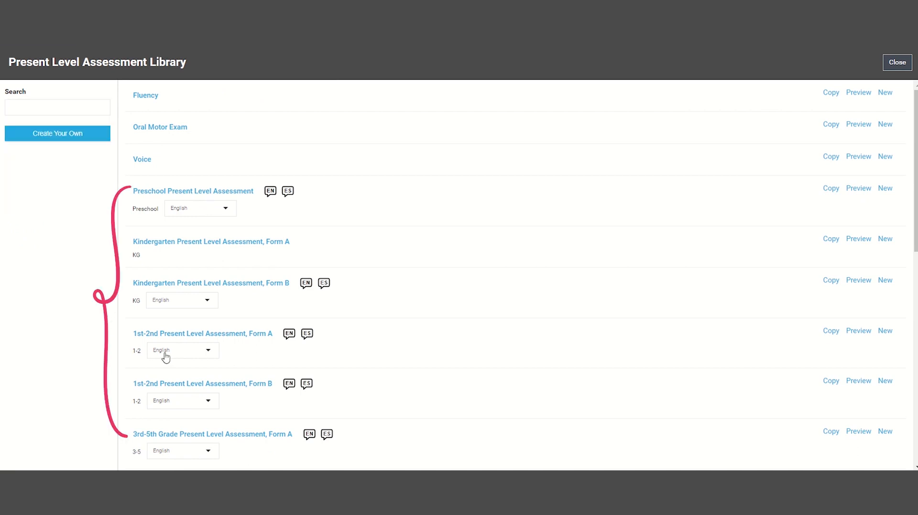
left_click(211, 353)
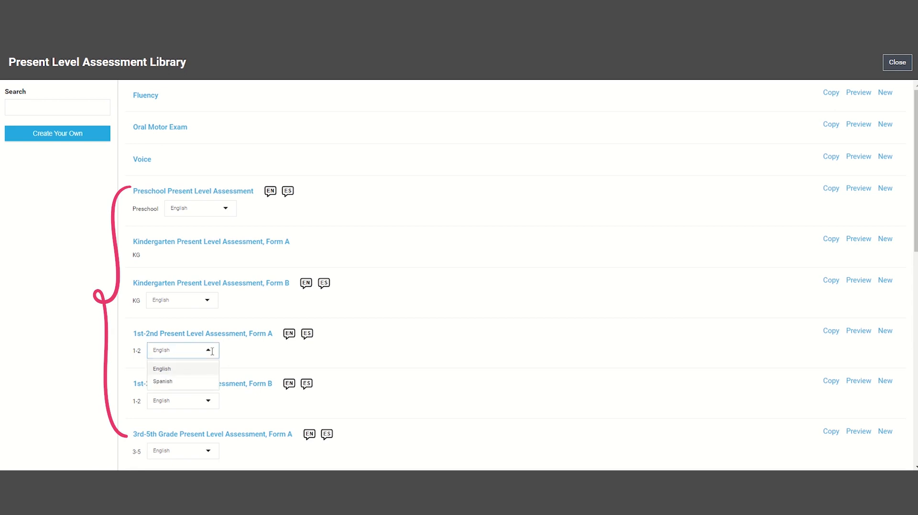
left_click(866, 333)
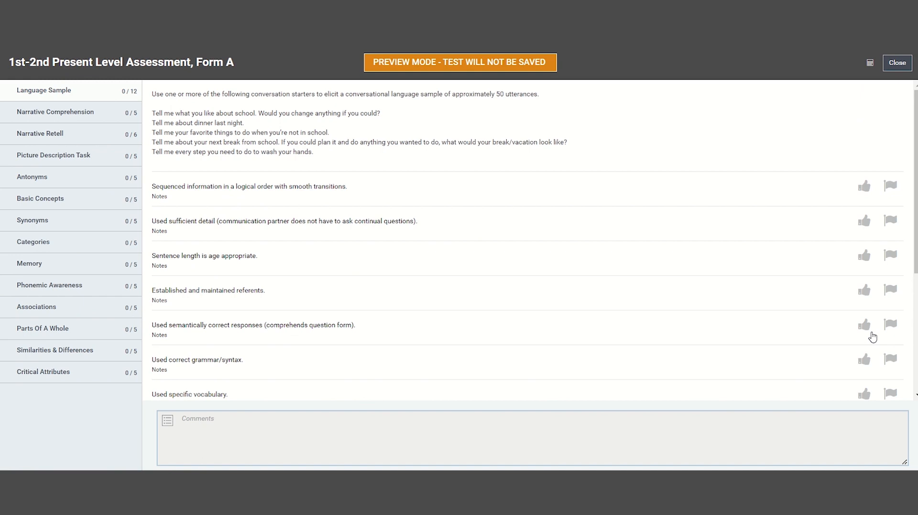
left_click(905, 63)
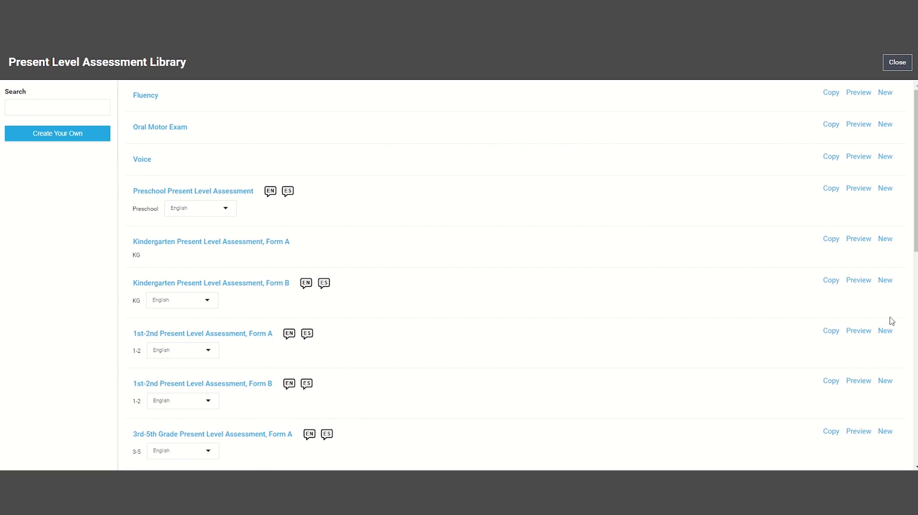
- Start a 1st-2nd Form A assessment and score Antonyms 2/5, noting 'Finish' and 'Good'
left_click(889, 335)
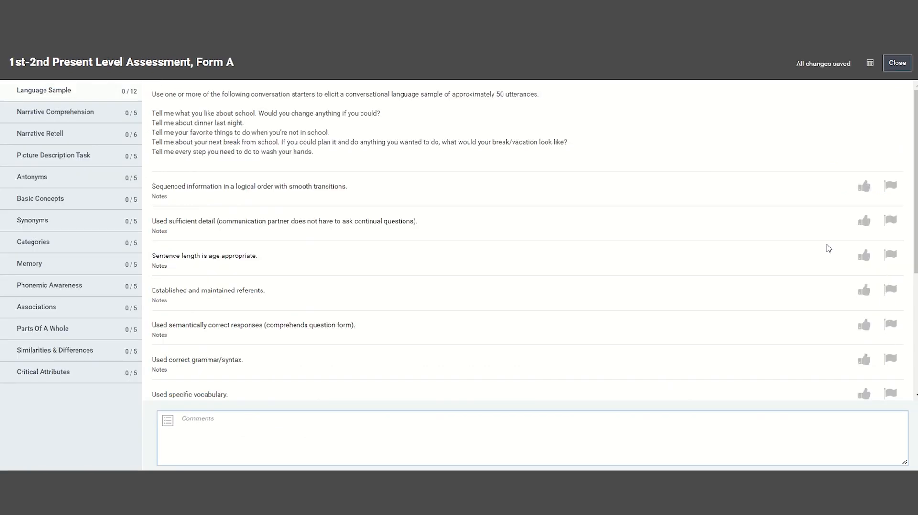
left_click(135, 175)
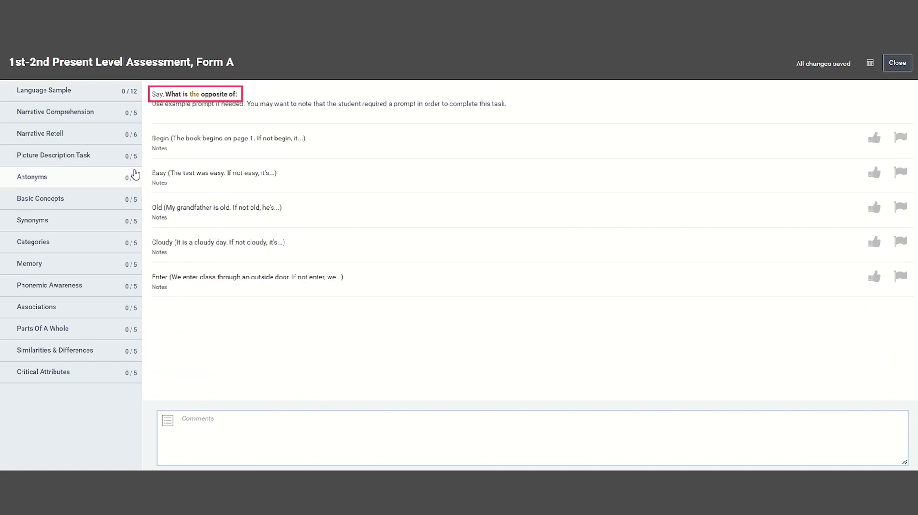
left_click(874, 138)
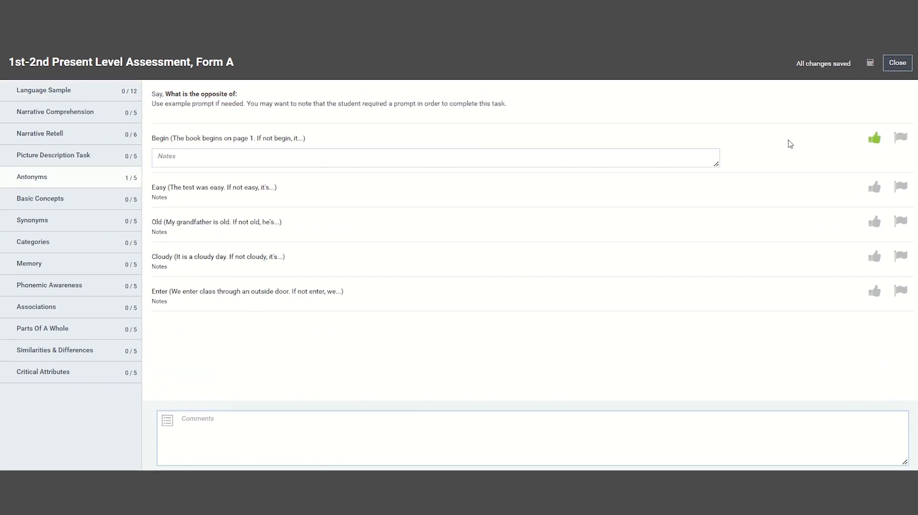
type("Finish")
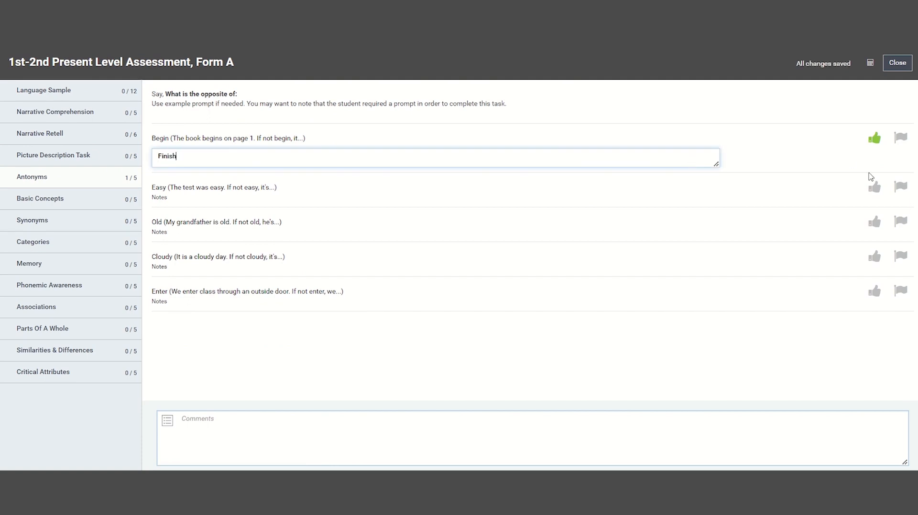
left_click(895, 188)
left_click(690, 207)
type("Good")
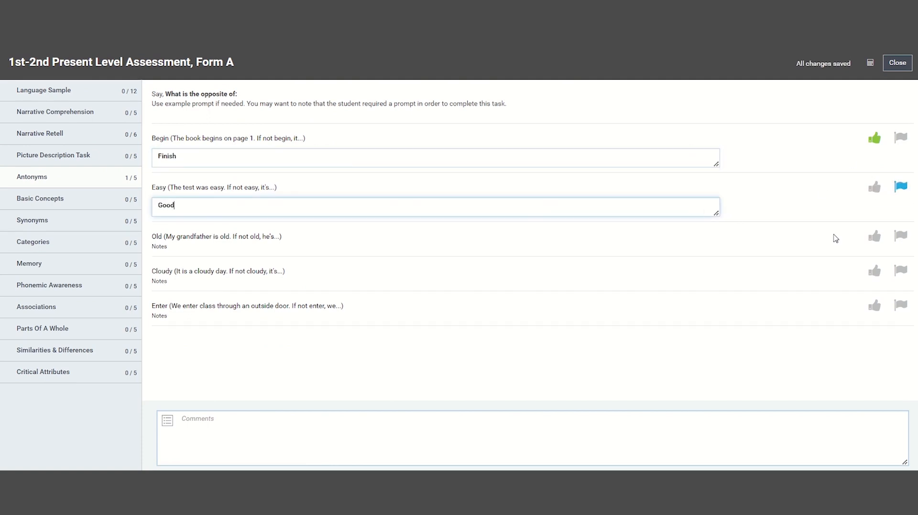
left_click(874, 236)
left_click(900, 285)
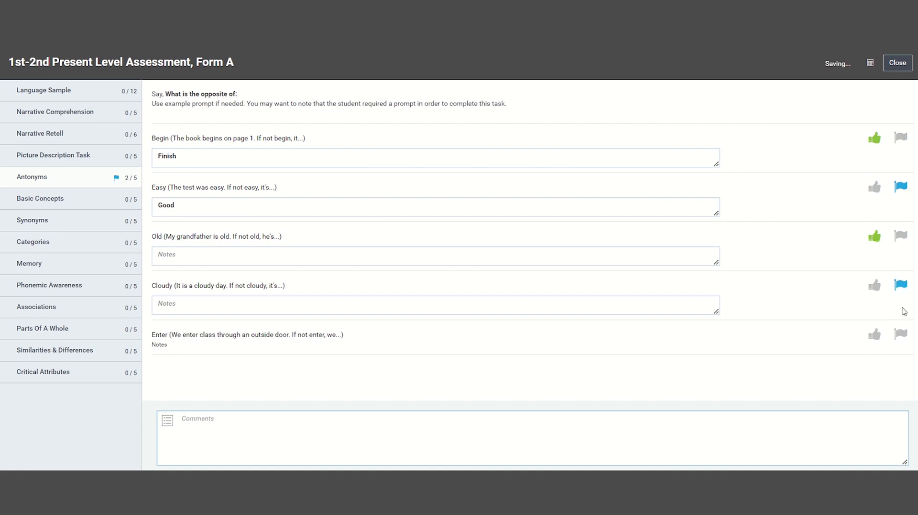
left_click(902, 337)
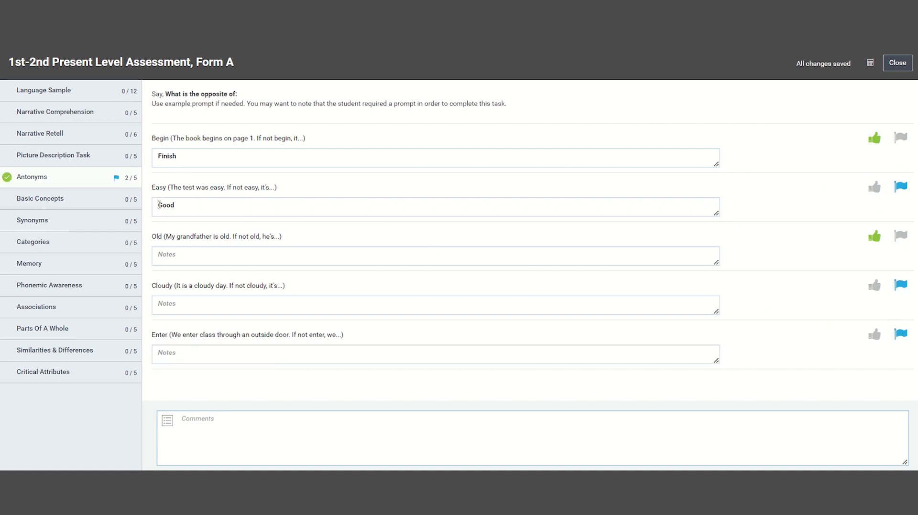
- Score the Basic Concepts items, flagging only the half-a-pizza item, and close the assessment
left_click(125, 209)
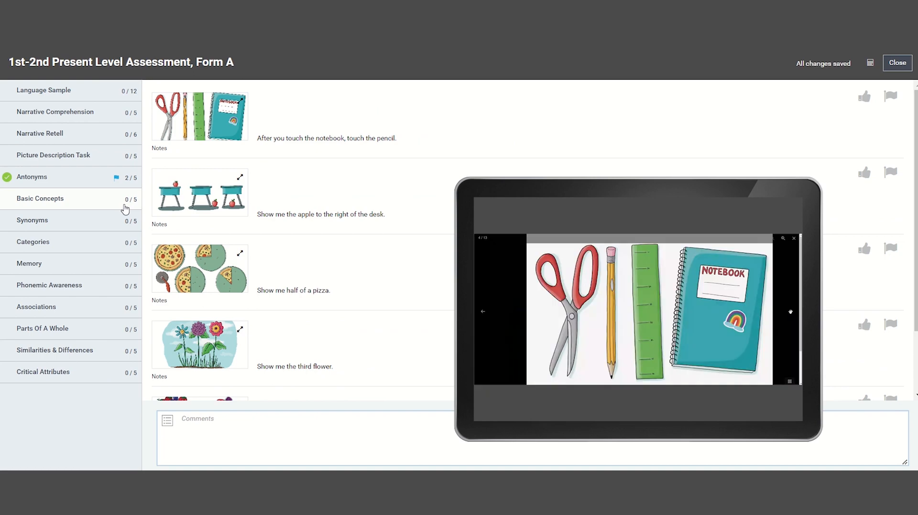
left_click(863, 98)
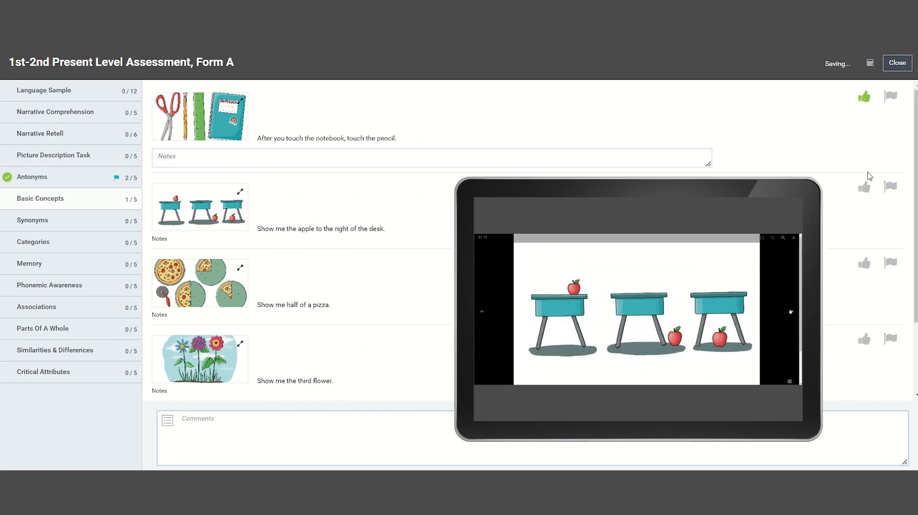
left_click(865, 189)
left_click(890, 278)
left_click(864, 369)
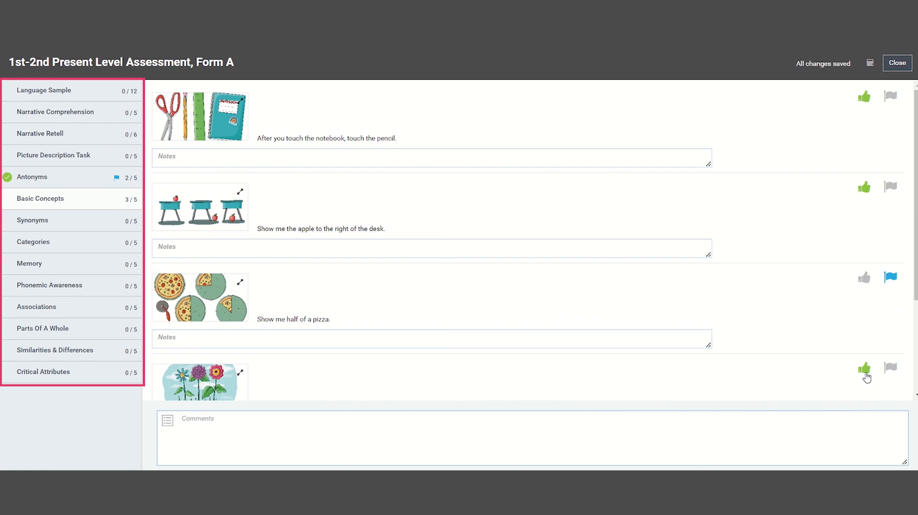
left_click(899, 63)
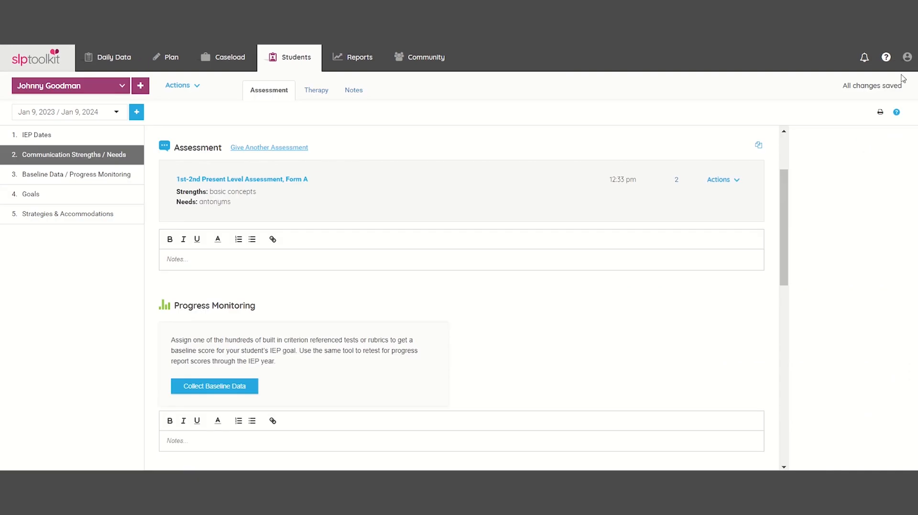
- Copy the summary and create a Form A copy whose antonym item reads 'Fast (The boy is fast...)'
left_click(759, 147)
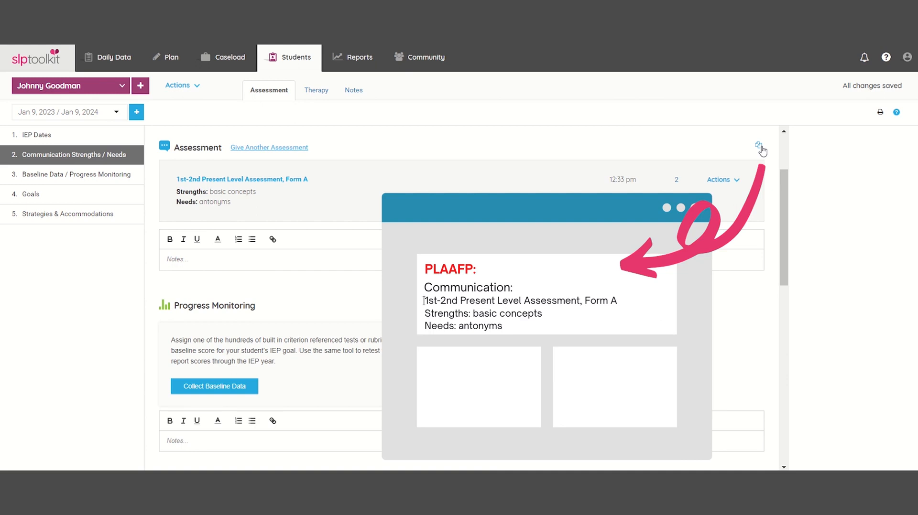
left_click(283, 149)
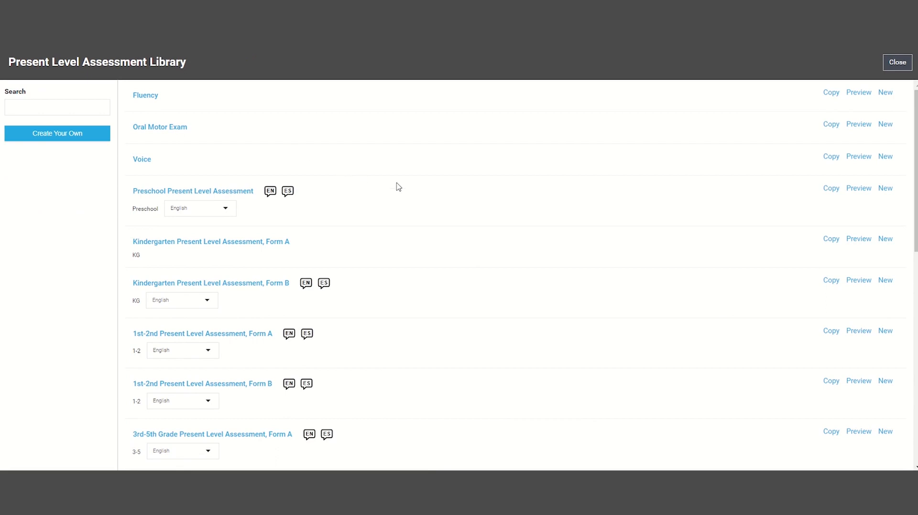
left_click(832, 332)
left_click(580, 135)
left_click(41, 262)
triple_click(267, 355)
type("Fast ( The boy is fast. If not fast, he is...)")
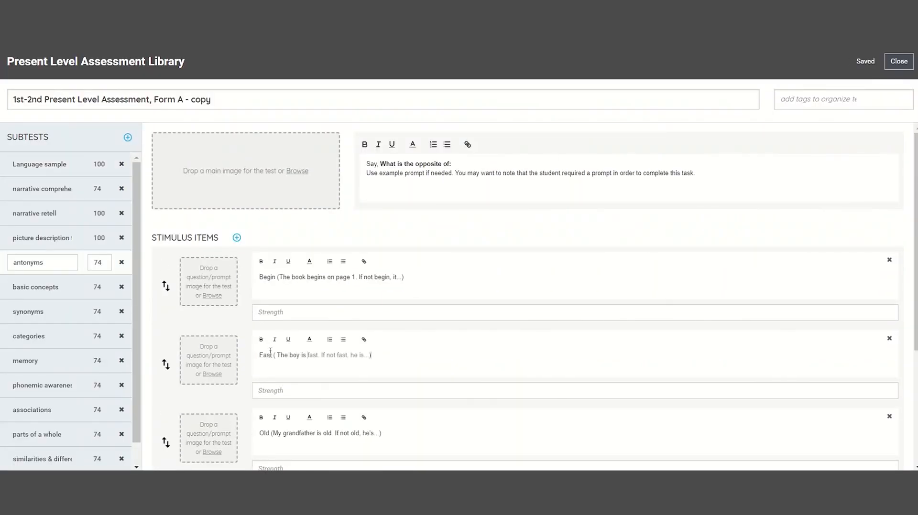
left_click(898, 62)
- Create a 'Custom Artic' template with two added stimulus items, then close the library
left_click(96, 136)
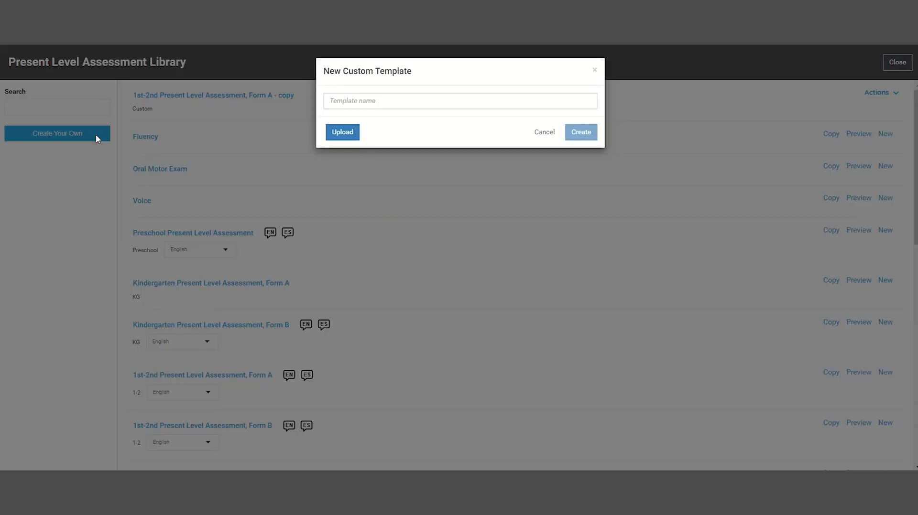
left_click(331, 101)
type("Custom Artic")
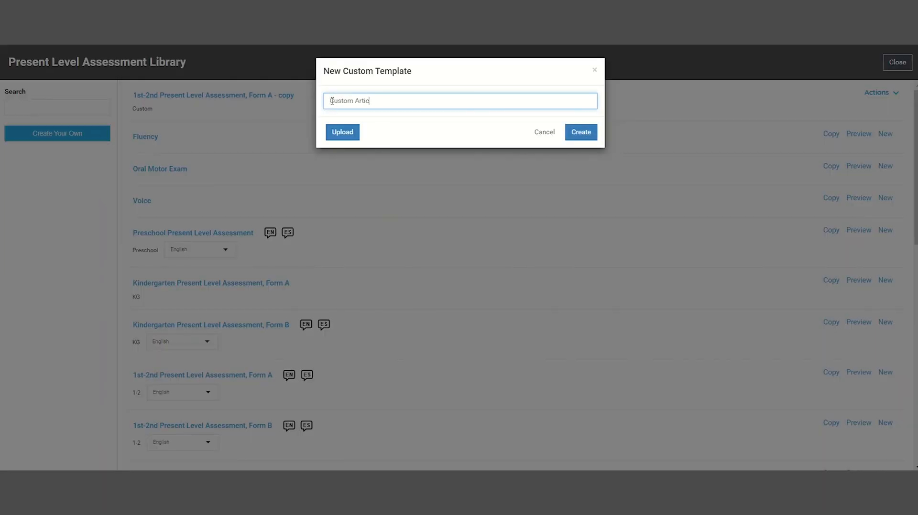
left_click(589, 133)
left_click(237, 238)
left_click(236, 238)
left_click(236, 238)
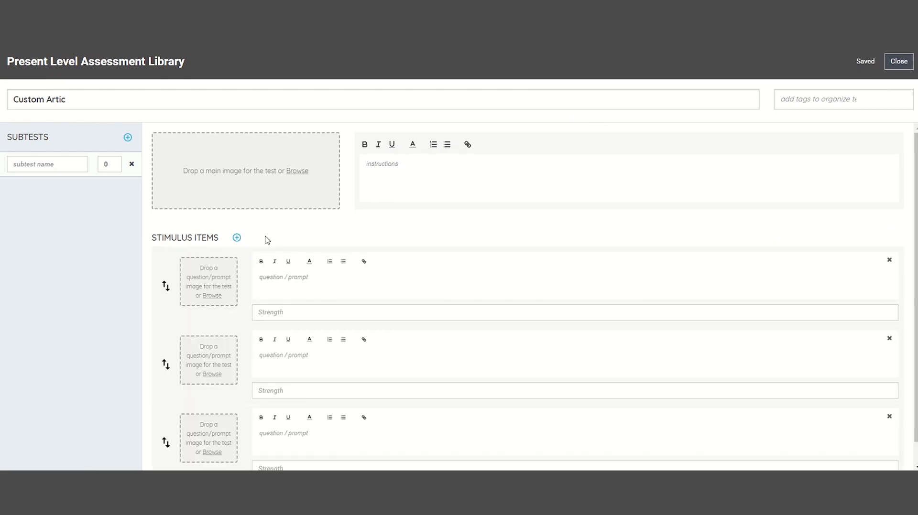
left_click(890, 62)
left_click(897, 63)
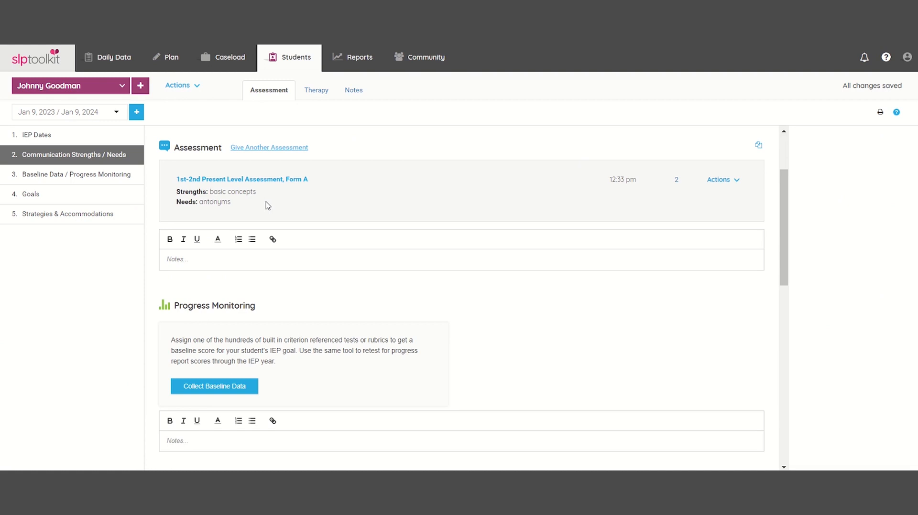
- Open the progress monitoring library and search 'antonyms' to list Antonyms Level 0–5 tests
left_click(137, 179)
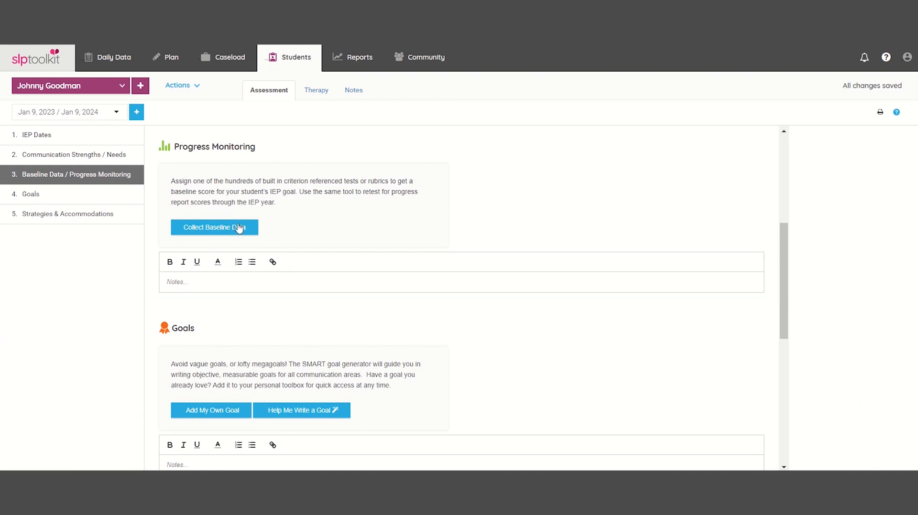
left_click(254, 230)
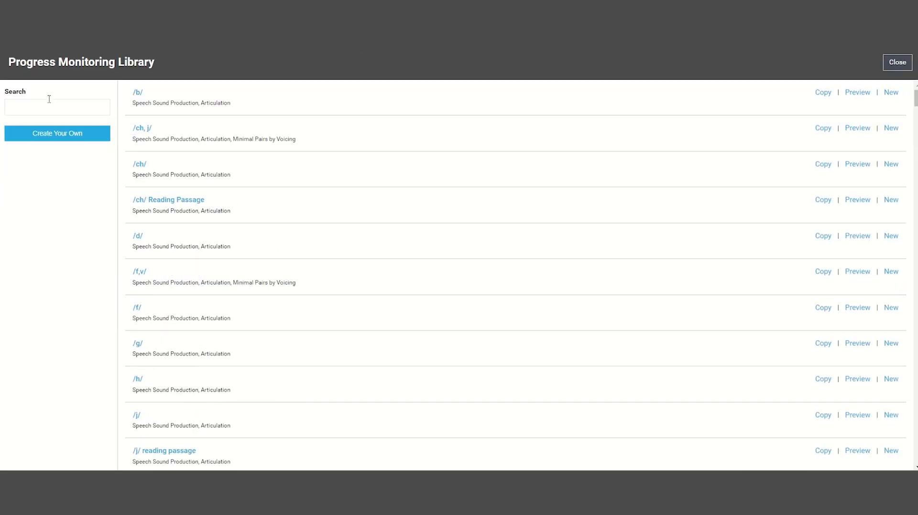
left_click(48, 102)
type("antonyms")
key("Return")
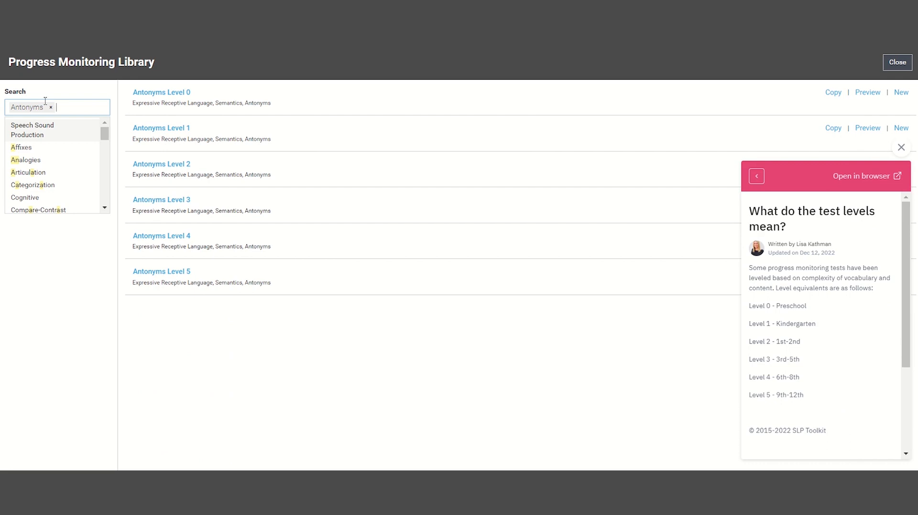
left_click(903, 152)
left_click(902, 149)
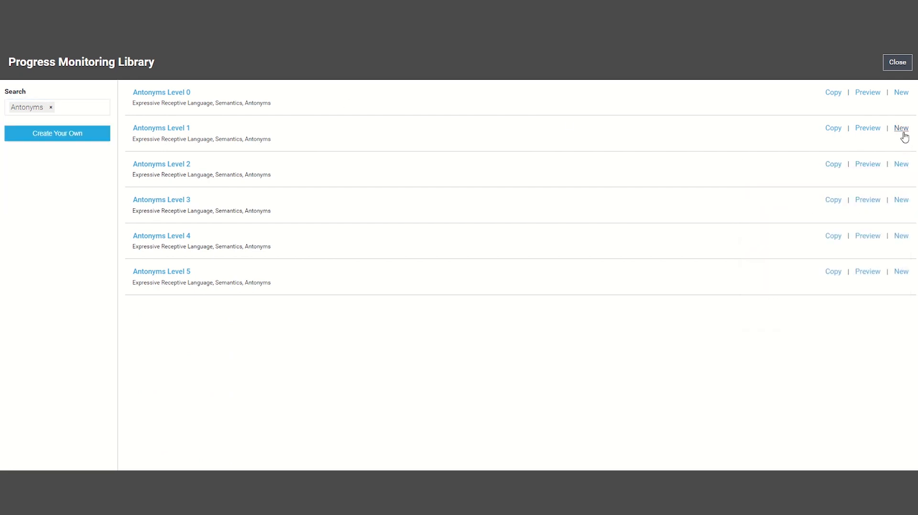
- Record a 33% Antonyms Level 1 baseline, with On and Mom correct, and copy the result
left_click(901, 129)
left_click(864, 166)
left_click(890, 213)
left_click(890, 263)
left_click(865, 314)
left_click(890, 361)
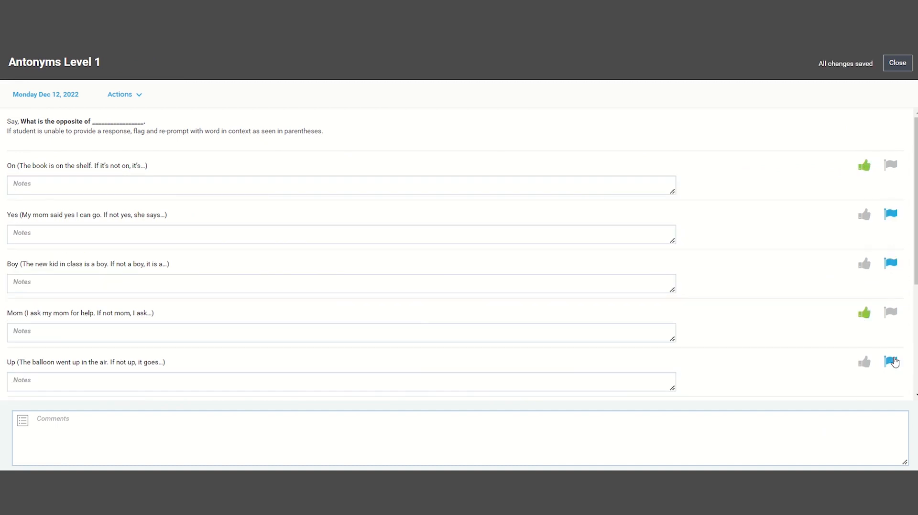
left_click(897, 64)
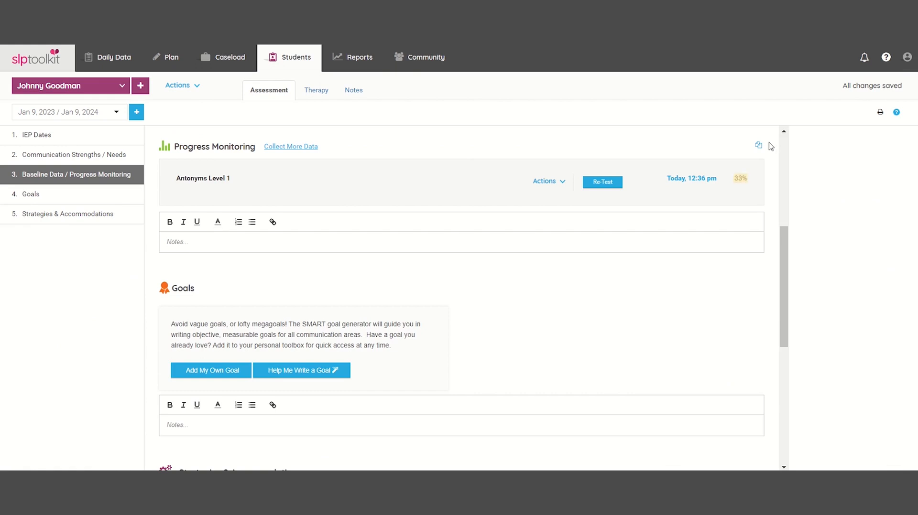
left_click(758, 146)
- Re-test Antonyms Level 1 dated March 23, 2023, with On, Boy and Up correct for 50%
left_click(616, 184)
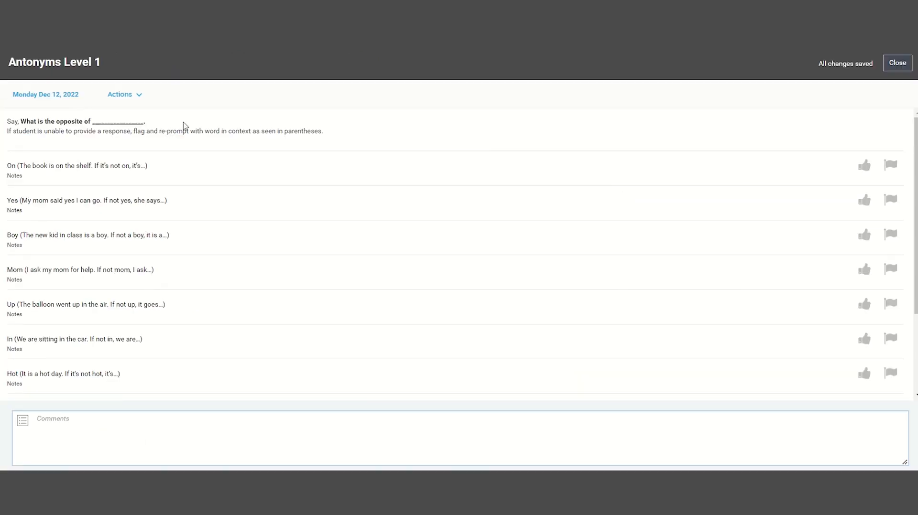
left_click(48, 98)
left_click(127, 112)
left_click(127, 111)
left_click(127, 112)
left_click(94, 177)
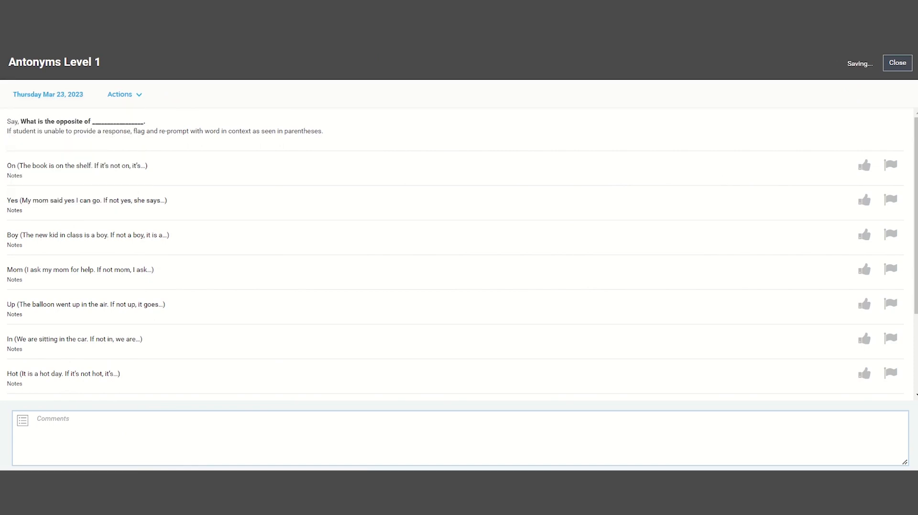
left_click(867, 167)
left_click(890, 213)
left_click(865, 264)
left_click(890, 312)
left_click(868, 363)
left_click(890, 66)
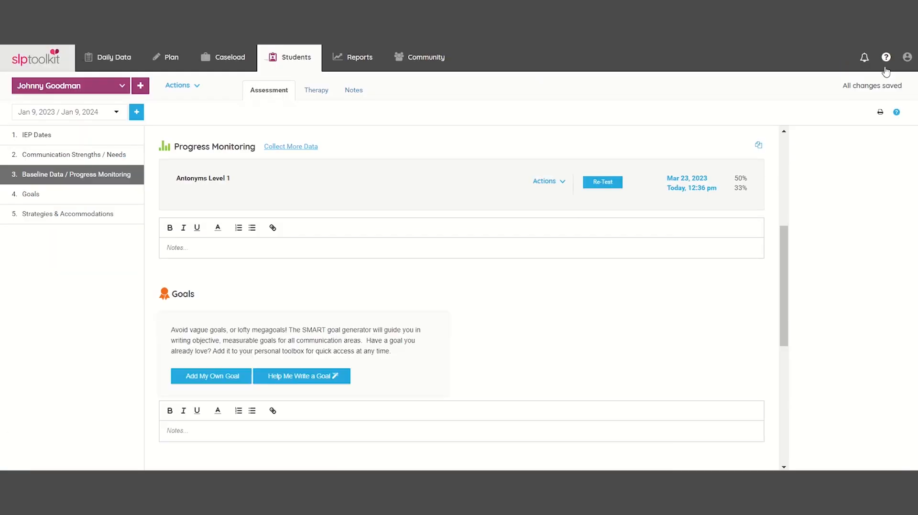
- Download the Antonyms Level 1 results as a PDF and open it
left_click(547, 181)
left_click(566, 229)
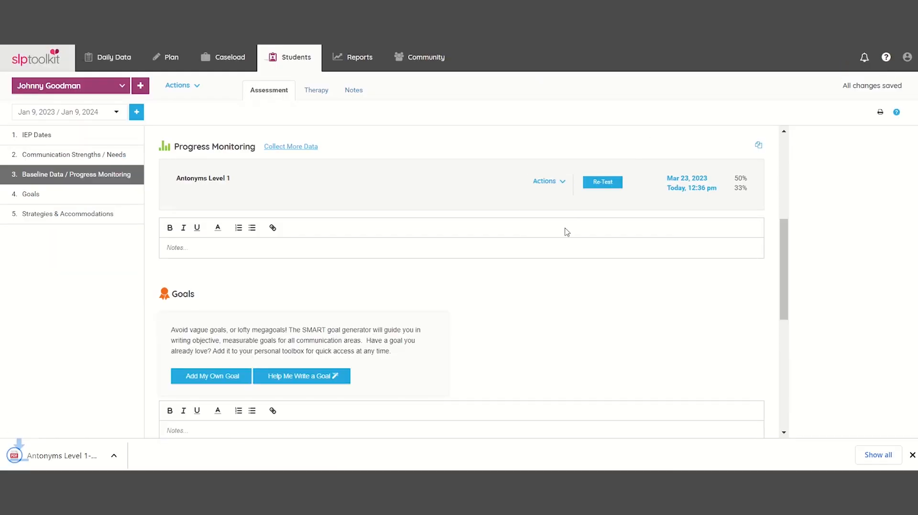
left_click(104, 456)
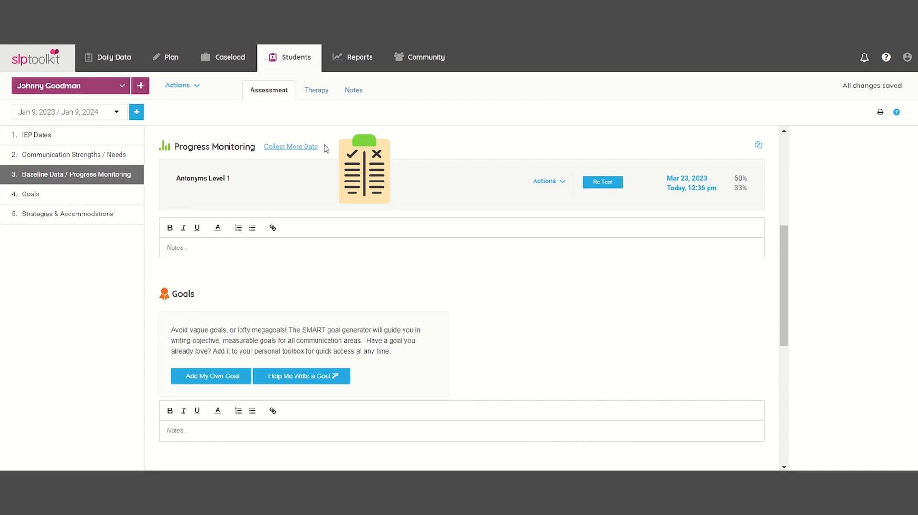
- Search the progress monitoring library for 'rubric' and preview the 5 Step Problem Solving Rubric
left_click(314, 147)
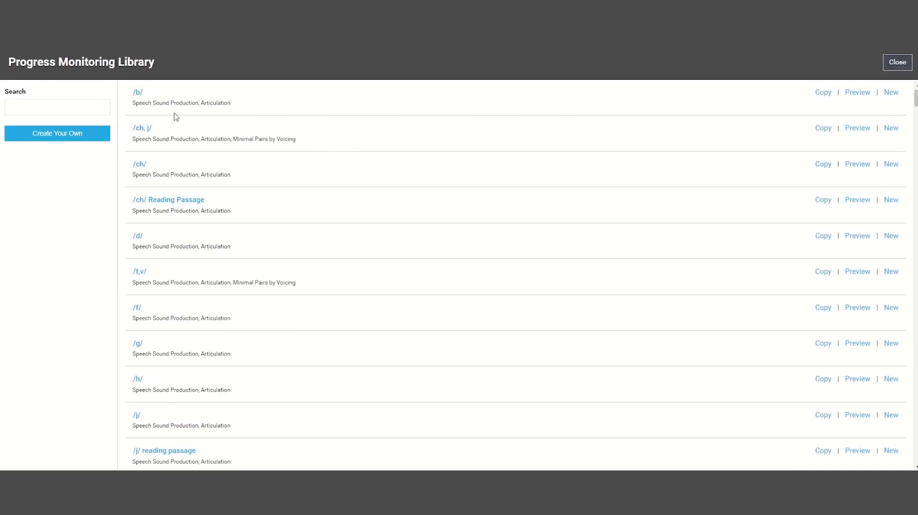
left_click(99, 106)
type("rubric")
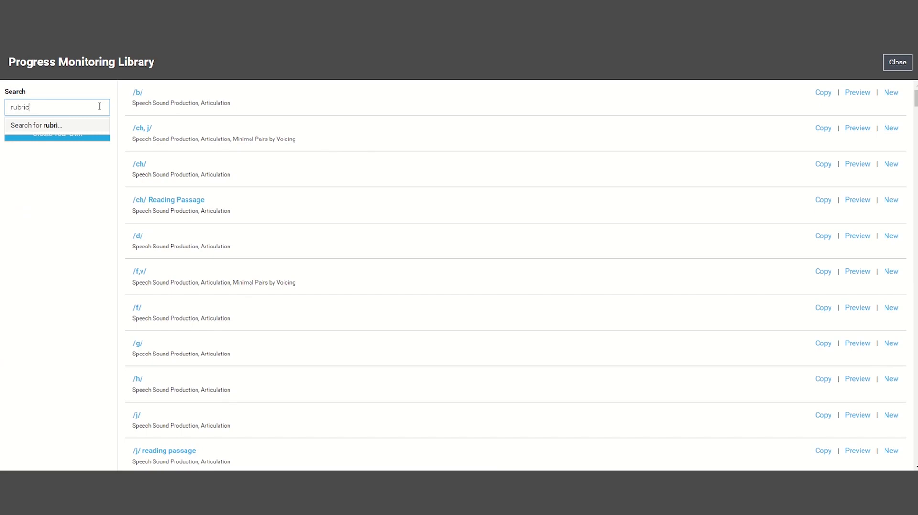
key("Return")
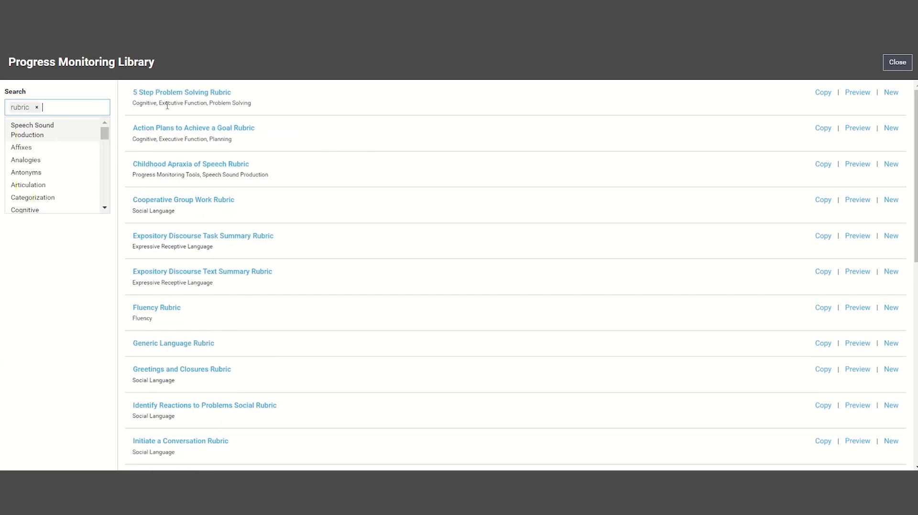
left_click(857, 92)
left_click(897, 62)
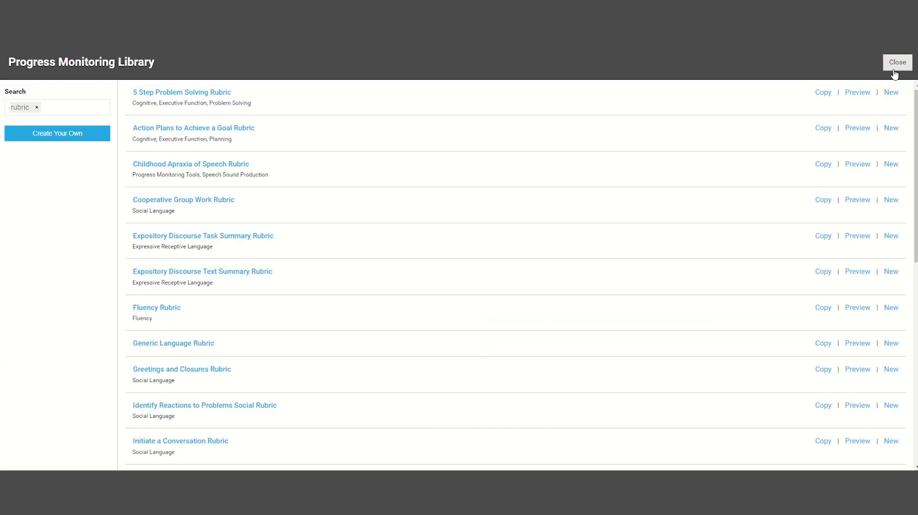
left_click(897, 62)
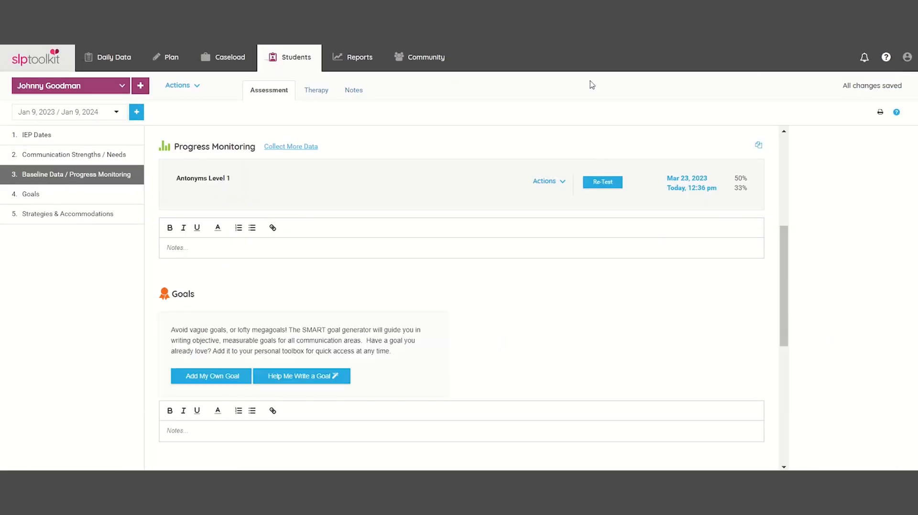
- Start a custom goal and search the goal library for 'anton' to reach the Semantics generator
left_click(130, 191)
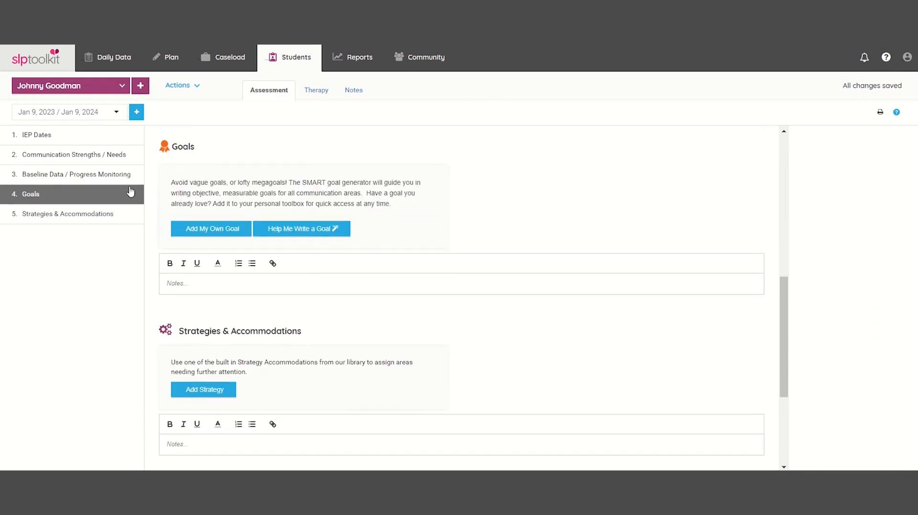
left_click(242, 230)
type("Add custom goal")
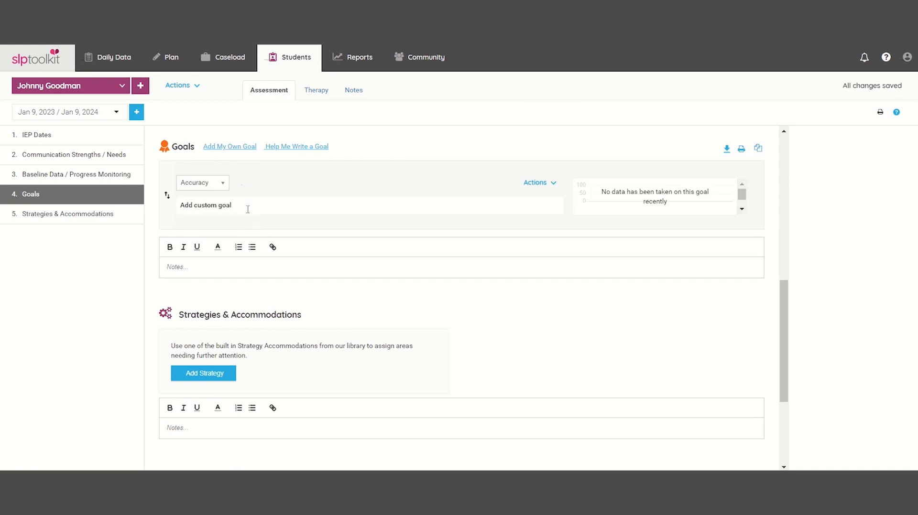
left_click(314, 147)
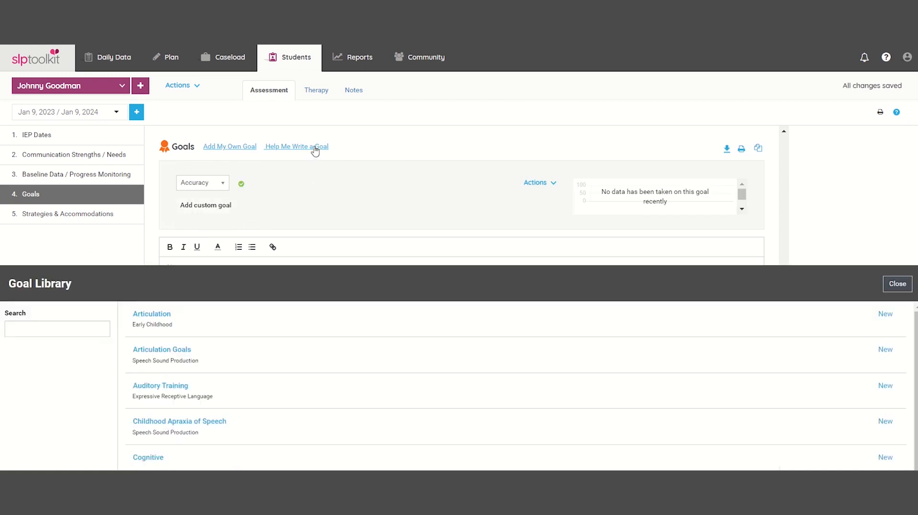
left_click(67, 108)
type("antonym")
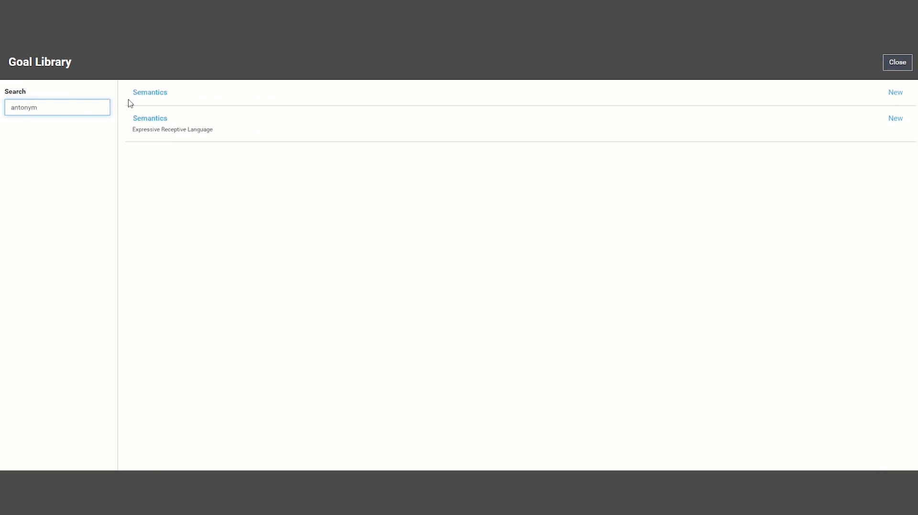
left_click(144, 92)
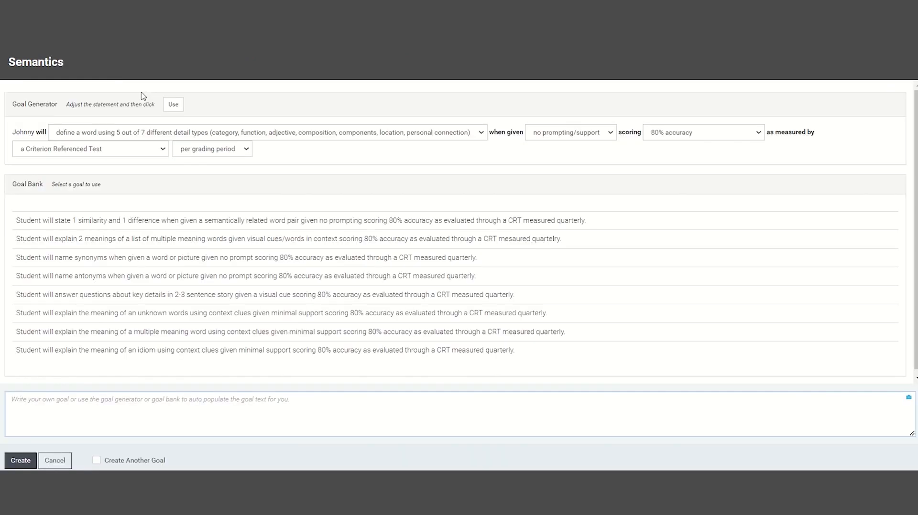
- Choose the antonym-without-context statement with verbal cues and 80% accuracy
left_click(478, 136)
scroll(474, 230, "down", 2)
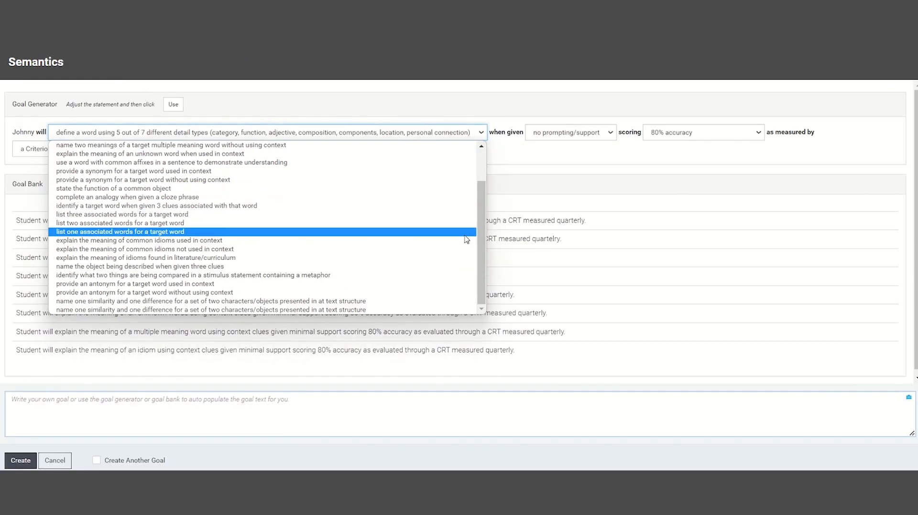
left_click(469, 294)
left_click(591, 135)
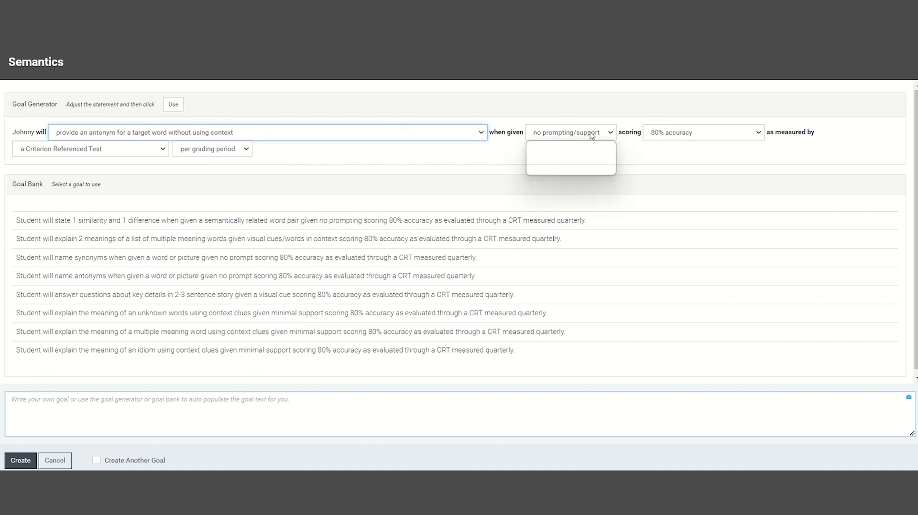
left_click(595, 152)
left_click(757, 136)
left_click(757, 144)
- Keep Criterion Referenced Test and per grading period, fill in the generated goal text, and create it
left_click(165, 151)
left_click(163, 158)
left_click(229, 152)
left_click(225, 158)
left_click(173, 104)
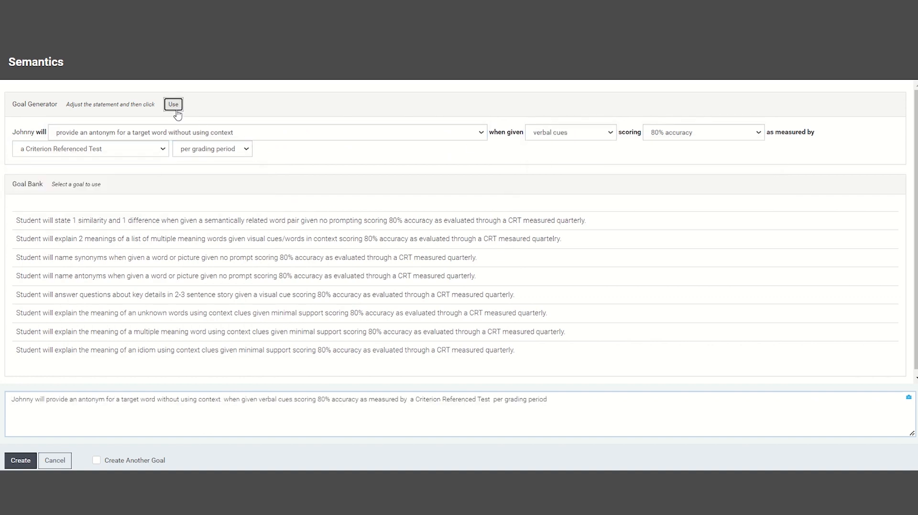
left_click(550, 395)
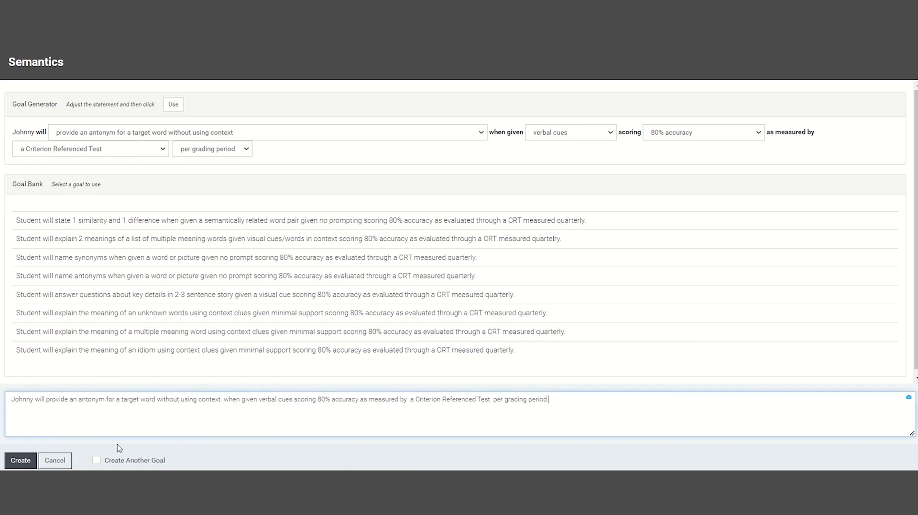
left_click(28, 461)
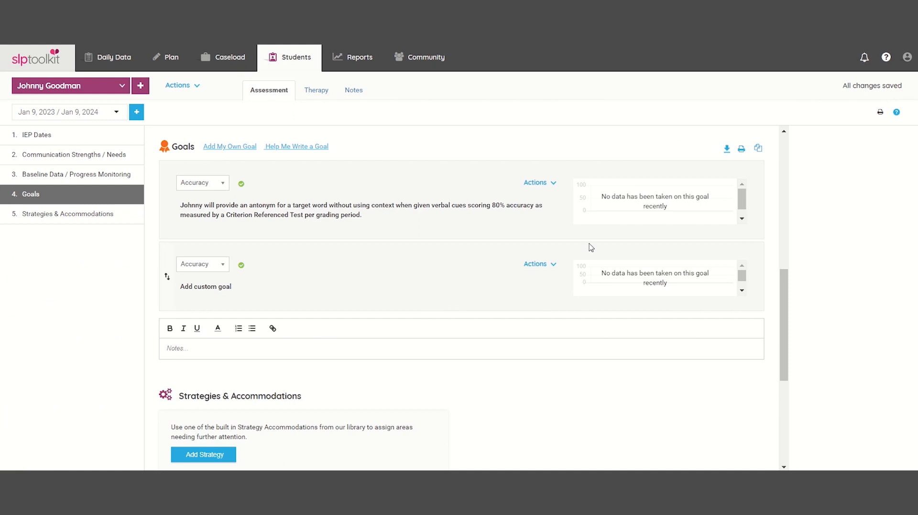
- Add the objective 'provide an antonym with context' under the antonym goal, then go to Strategies & Accommodations
left_click(549, 184)
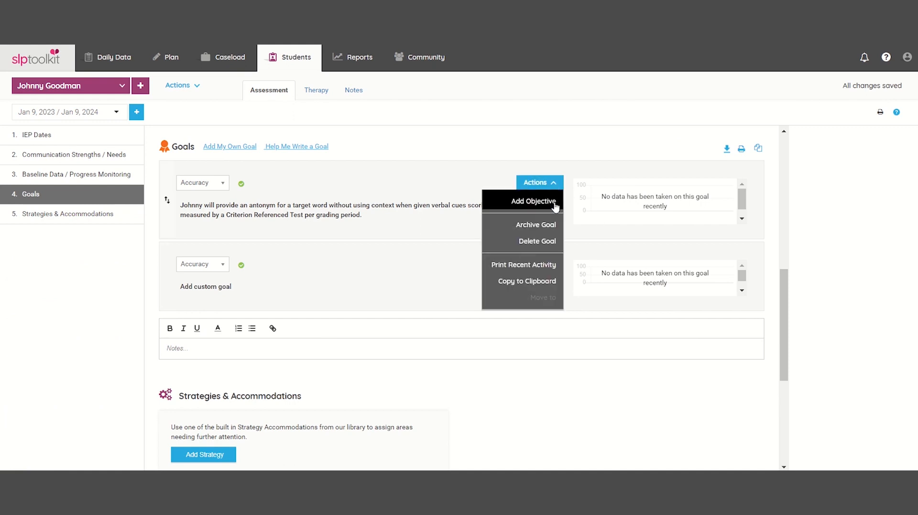
left_click(554, 203)
type("provide an antonym with context")
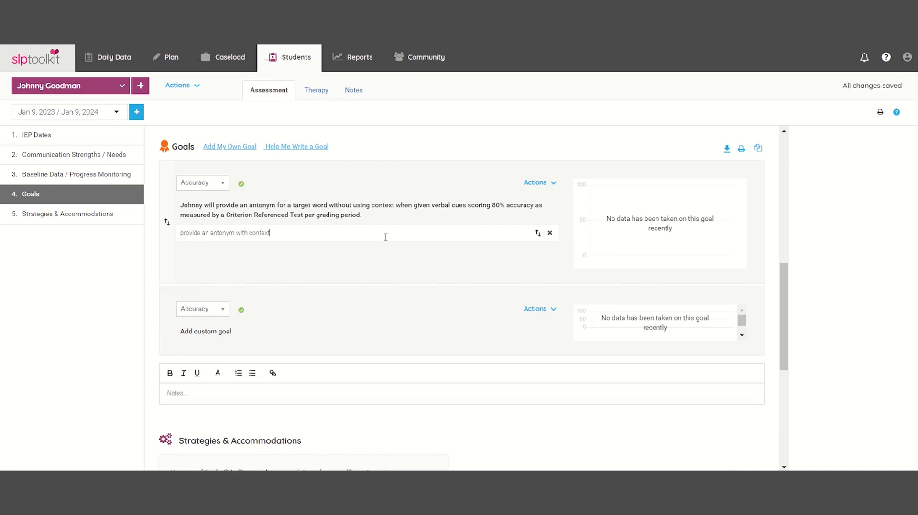
left_click(139, 215)
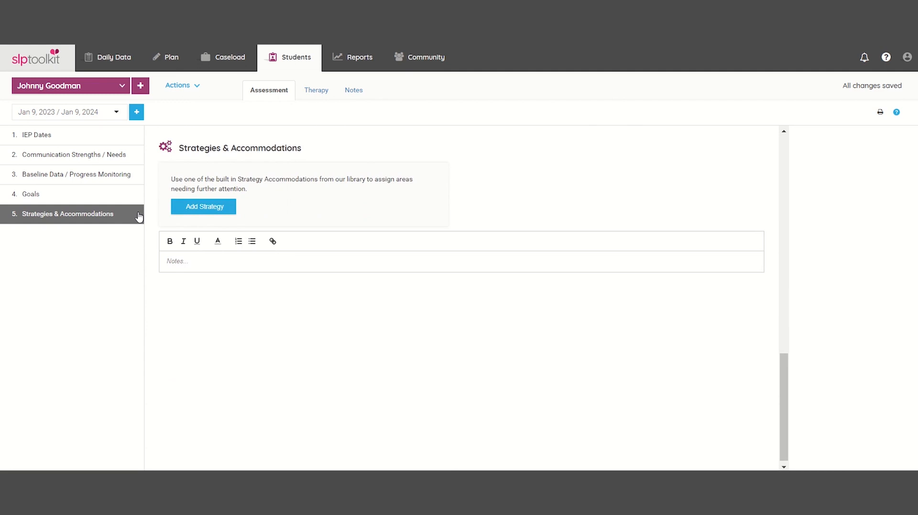
- Add ADHD strategies 'quiet fidget toys' and 'seating near the point of instruction', then open Daily Data
left_click(191, 210)
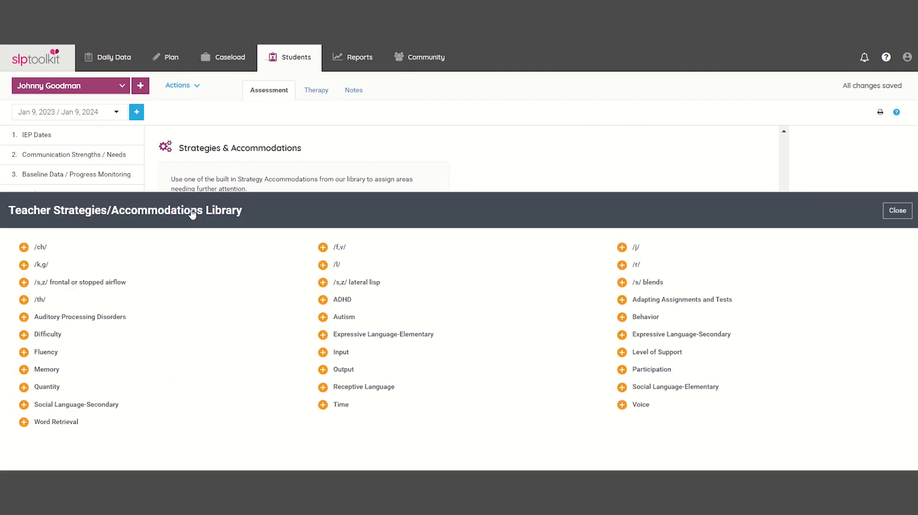
left_click(323, 152)
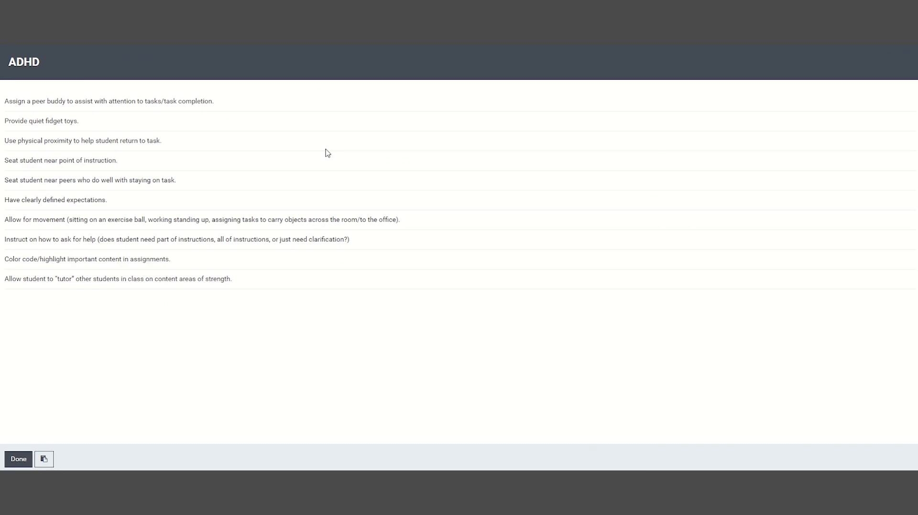
left_click(313, 123)
left_click(306, 158)
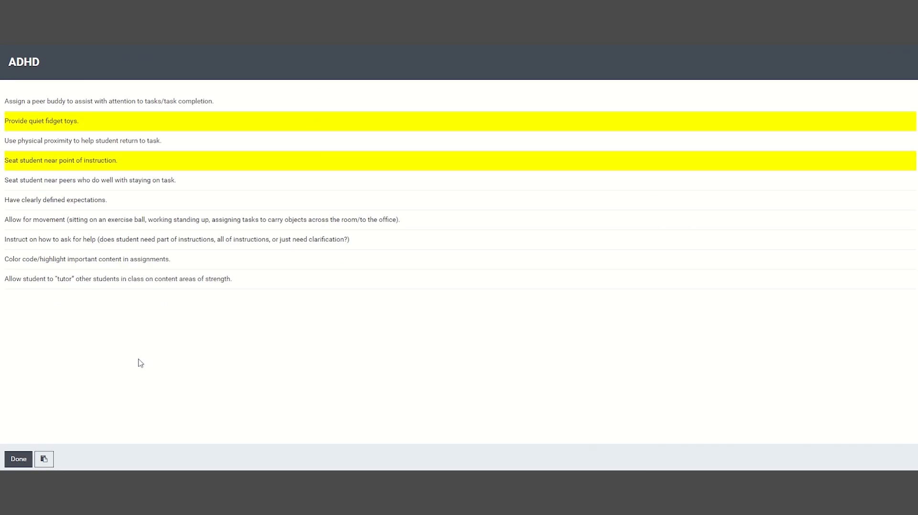
left_click(21, 460)
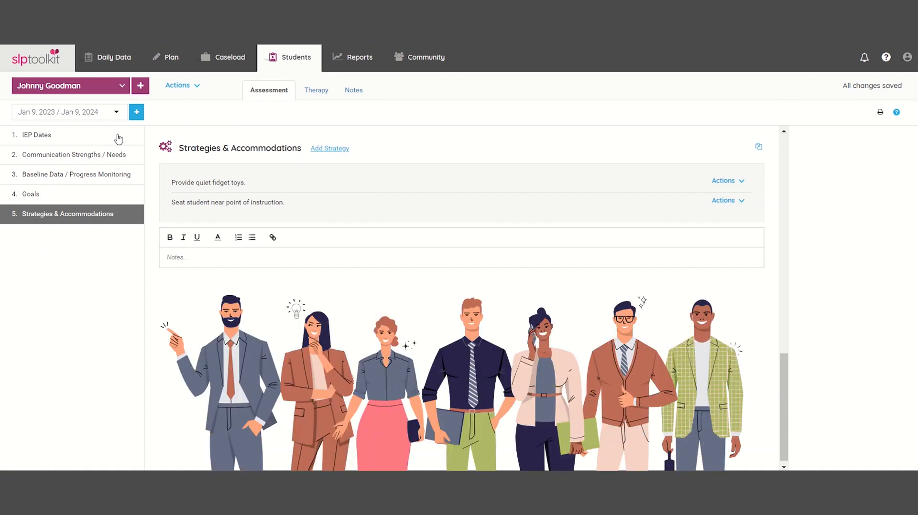
left_click(120, 66)
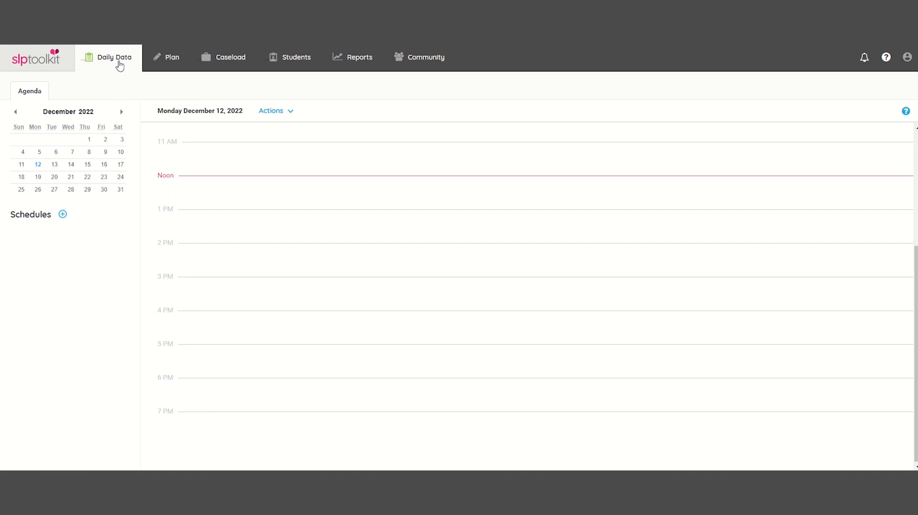
- Start a new therapy session on 12/12/2022 beginning at 12:00 PM
left_click(195, 181)
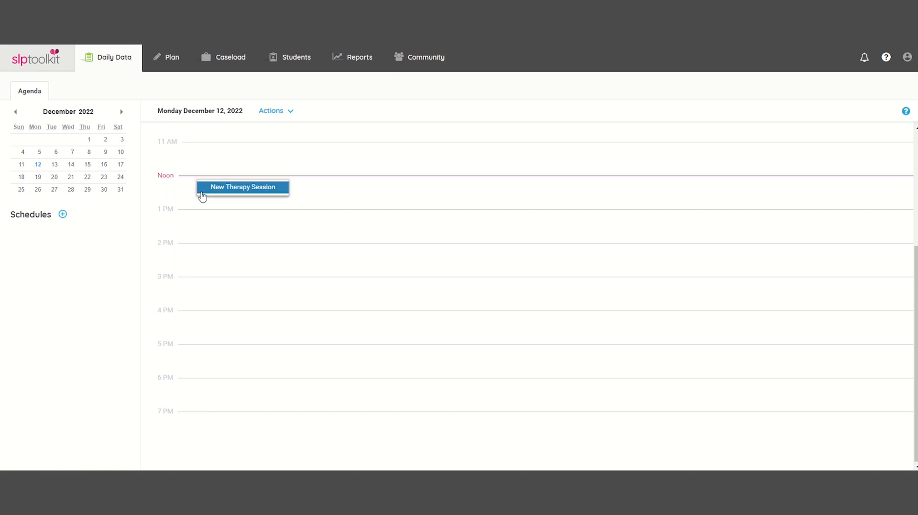
left_click(276, 112)
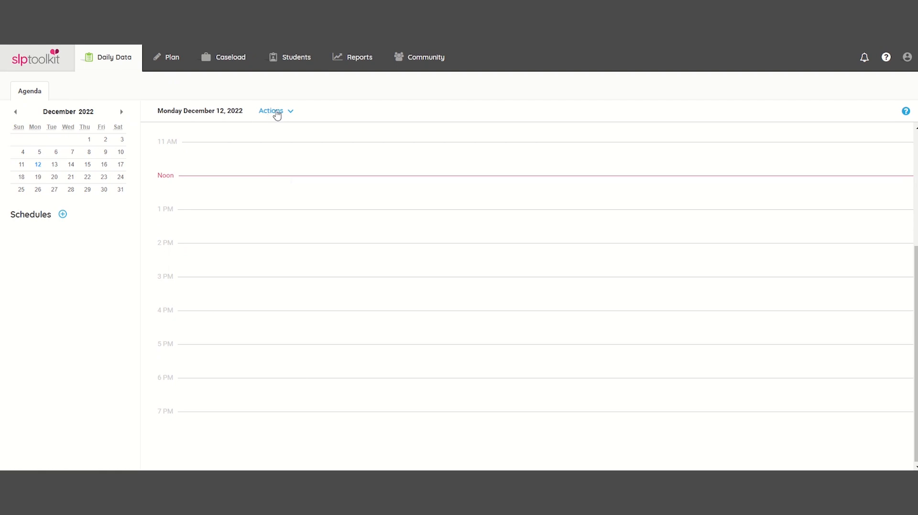
left_click(306, 133)
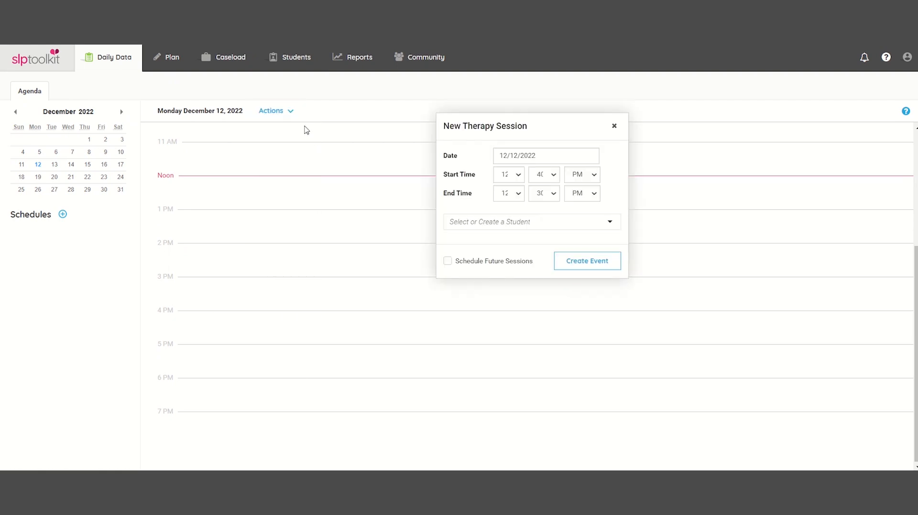
left_click(555, 177)
scroll(549, 213, "up", 5)
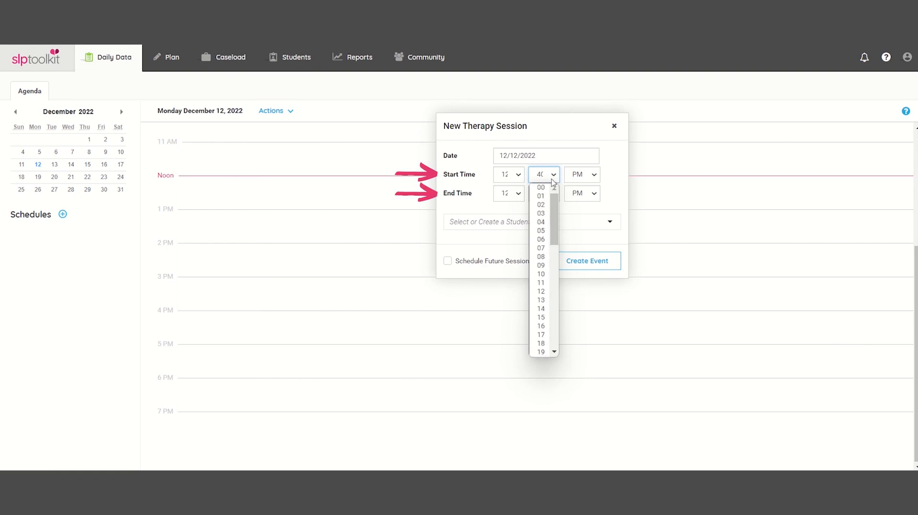
left_click(541, 188)
- Add both students to the session
left_click(453, 223)
type("jo")
key("Return")
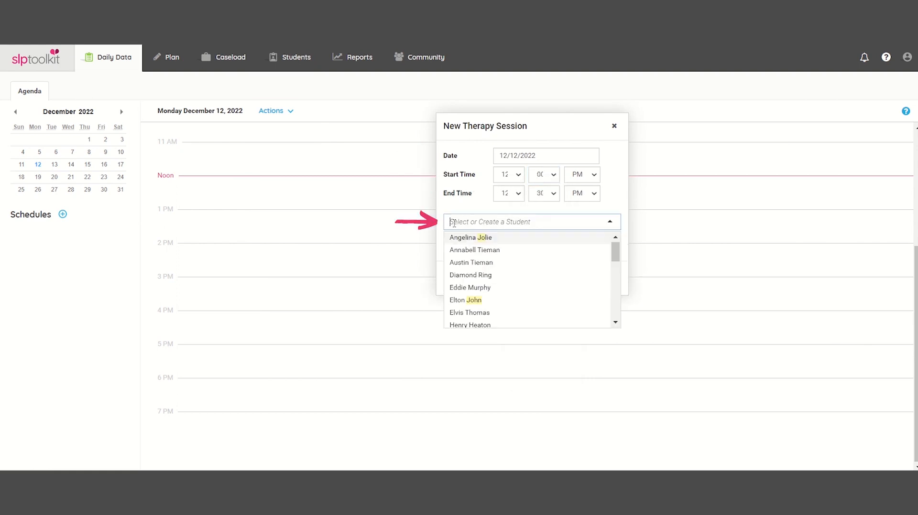
left_click(466, 253)
- Make it recur every Monday under a schedule named 'New Schedule' and create the session
left_click(447, 295)
left_click(488, 282)
type("New Schedule")
key("Return")
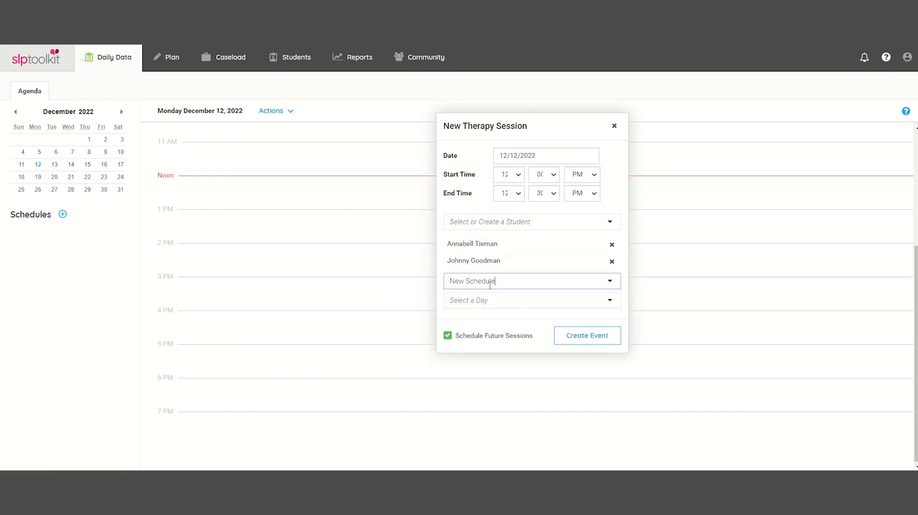
left_click(488, 301)
left_click(490, 318)
left_click(587, 337)
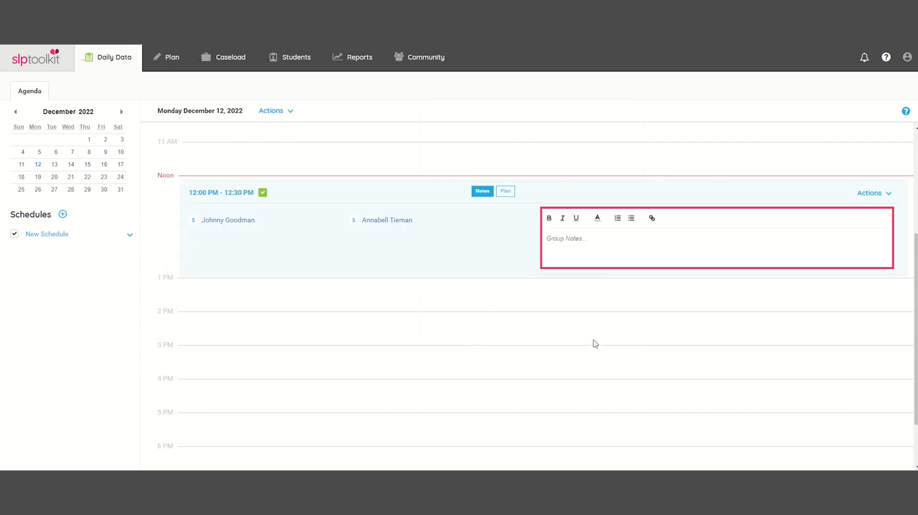
- Open the 12:00–12:30 PM group session on December 12 to take data
type("A")
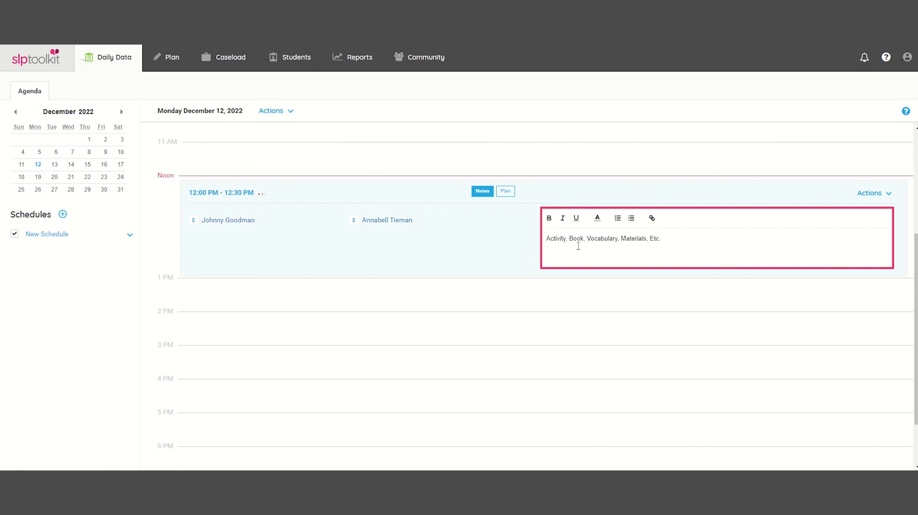
left_click(245, 193)
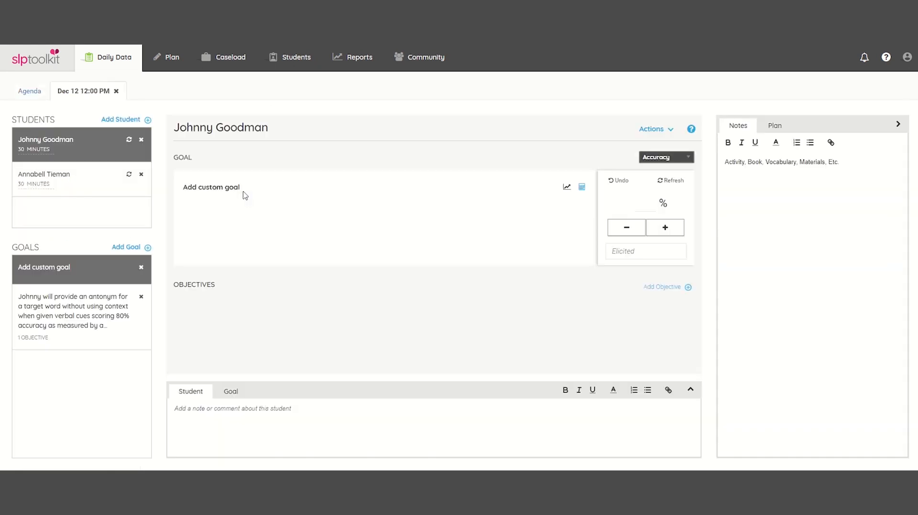
- Review the first student's antonym and custom goals, then switch to the second student, who has no goals
left_click(72, 190)
left_click(81, 144)
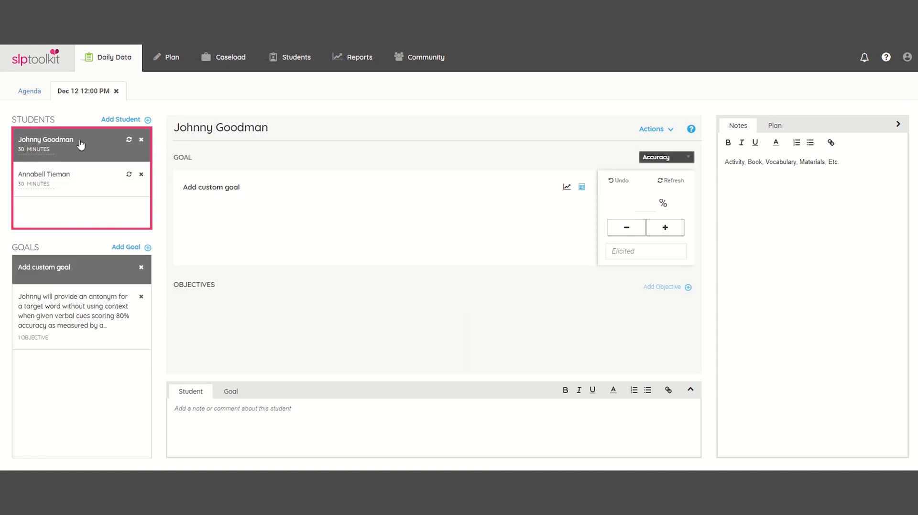
left_click(77, 313)
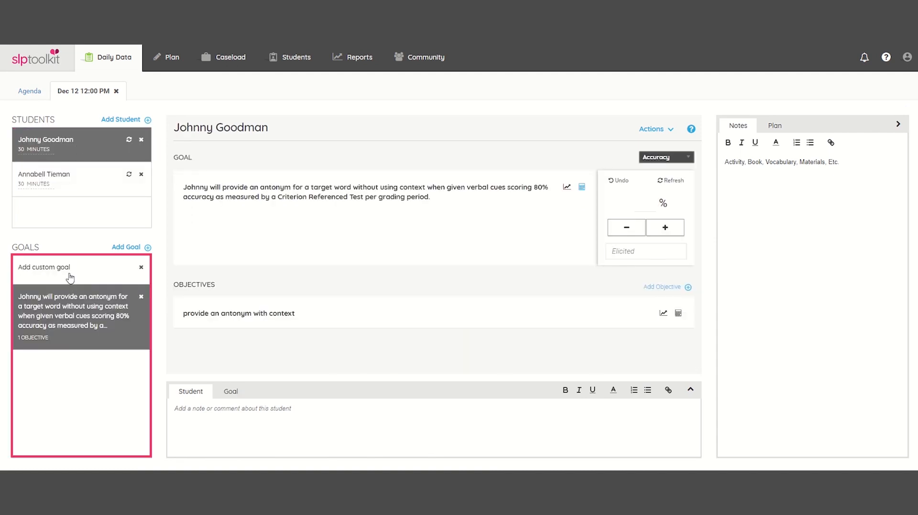
left_click(70, 276)
left_click(71, 310)
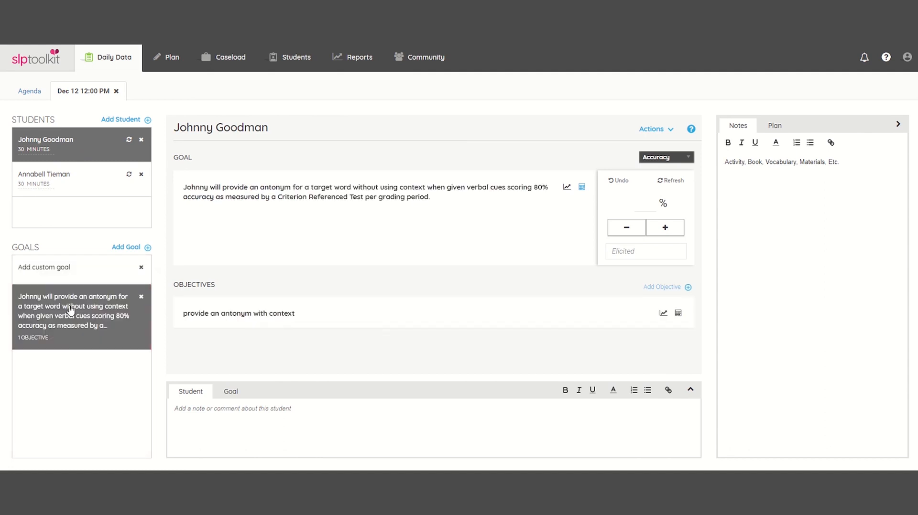
left_click(94, 178)
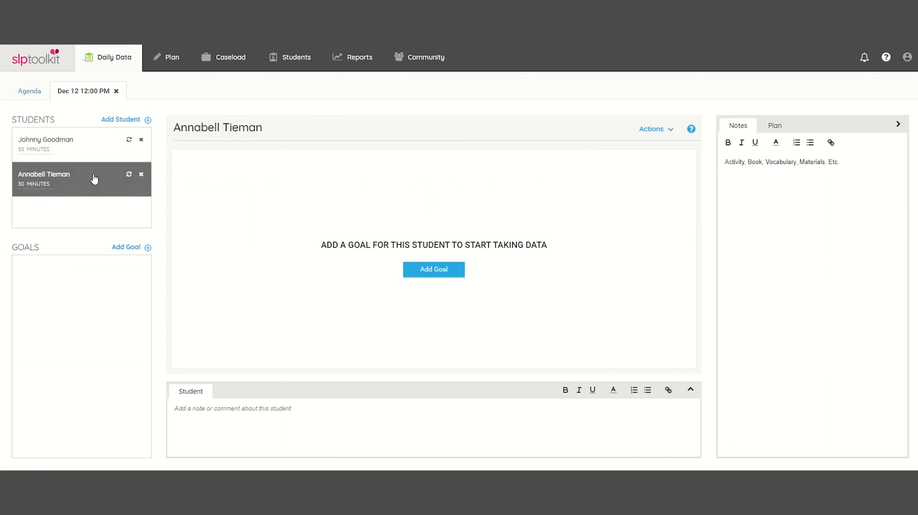
- Import the second student's IEP goal and score 5 trials, 3 correct, for 60% accuracy
left_click(130, 175)
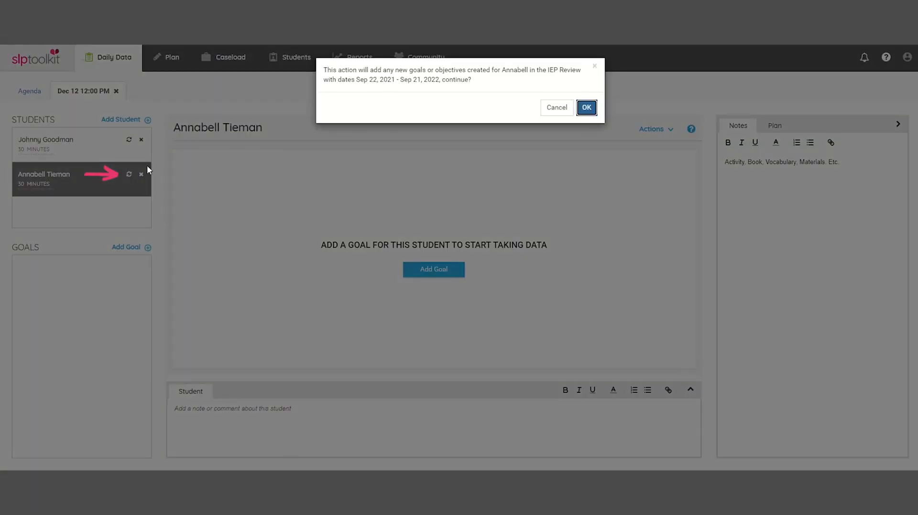
left_click(589, 107)
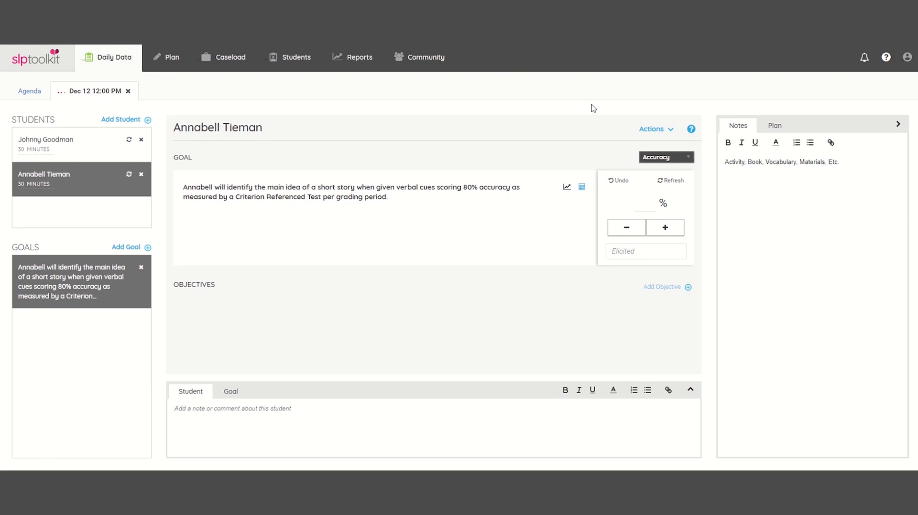
left_click(672, 233)
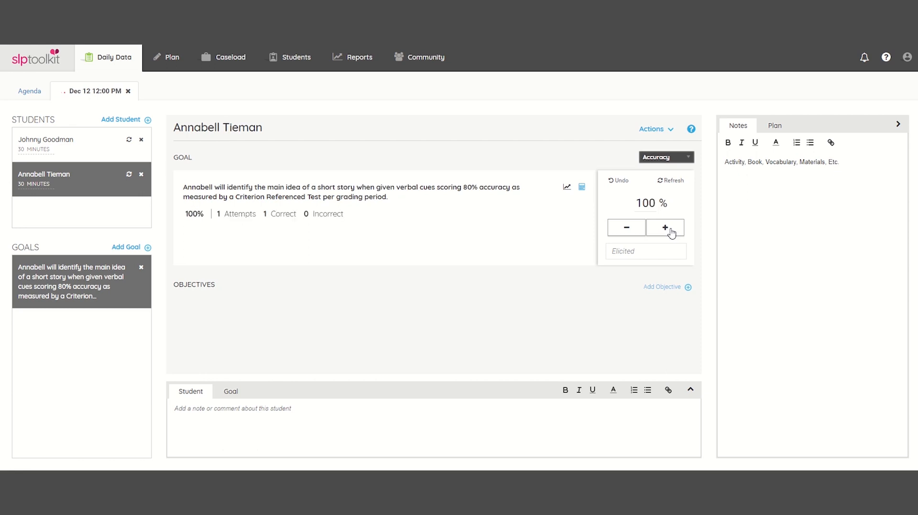
left_click(637, 231)
left_click(669, 233)
left_click(636, 232)
left_click(666, 233)
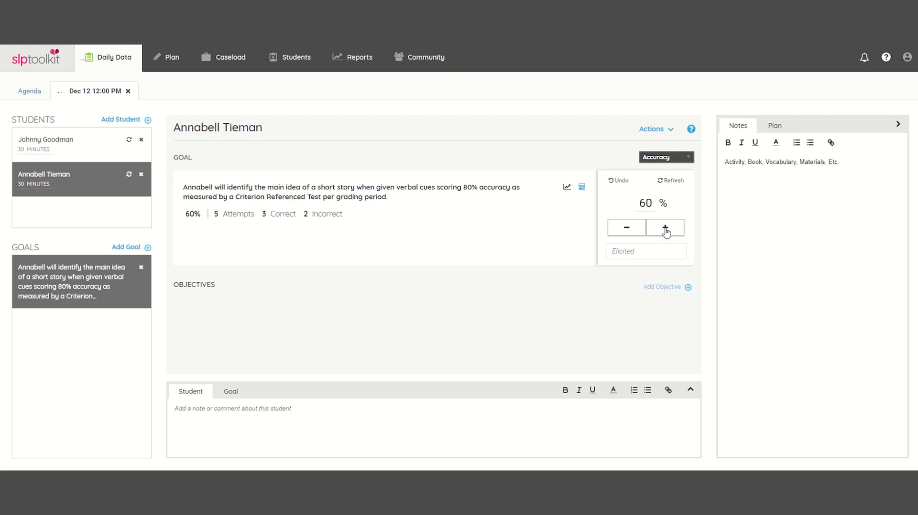
- Try Opportunity and Frequency scoring, view the goal's chart, then switch back to Accuracy
left_click(676, 158)
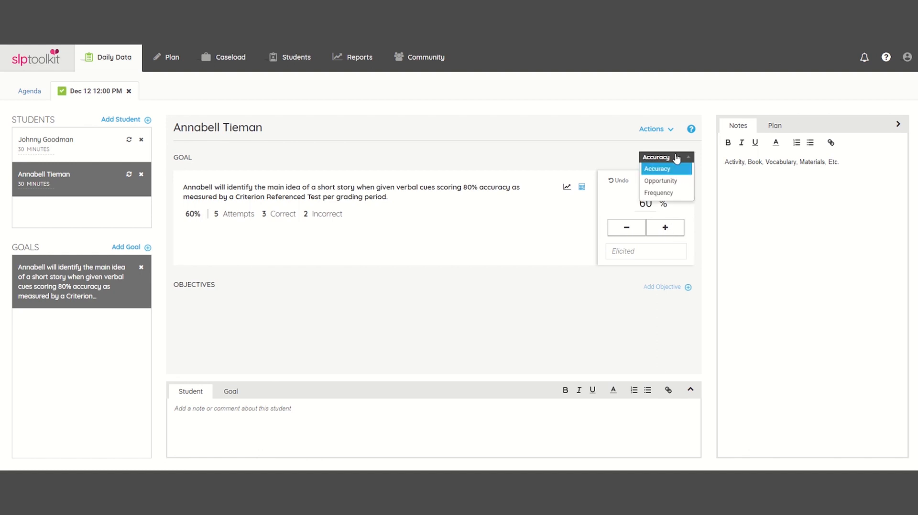
left_click(679, 181)
left_click(687, 159)
left_click(688, 193)
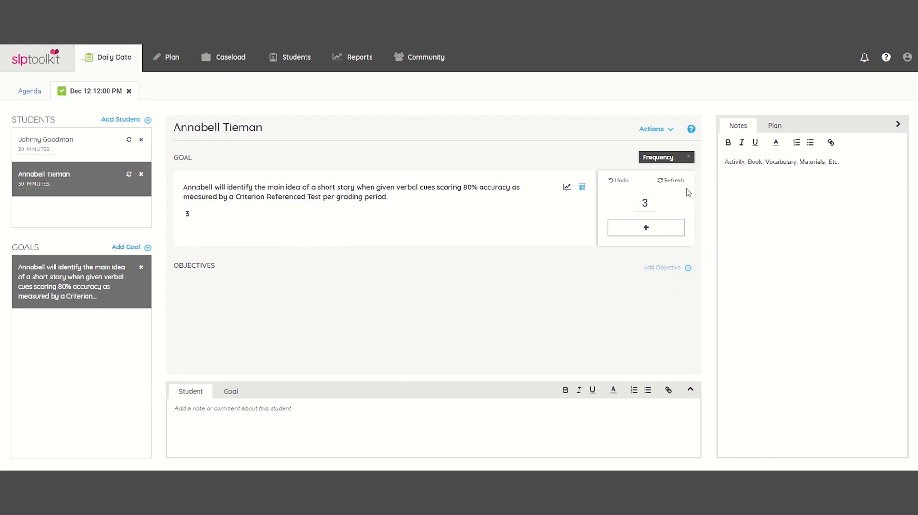
left_click(567, 188)
left_click(682, 158)
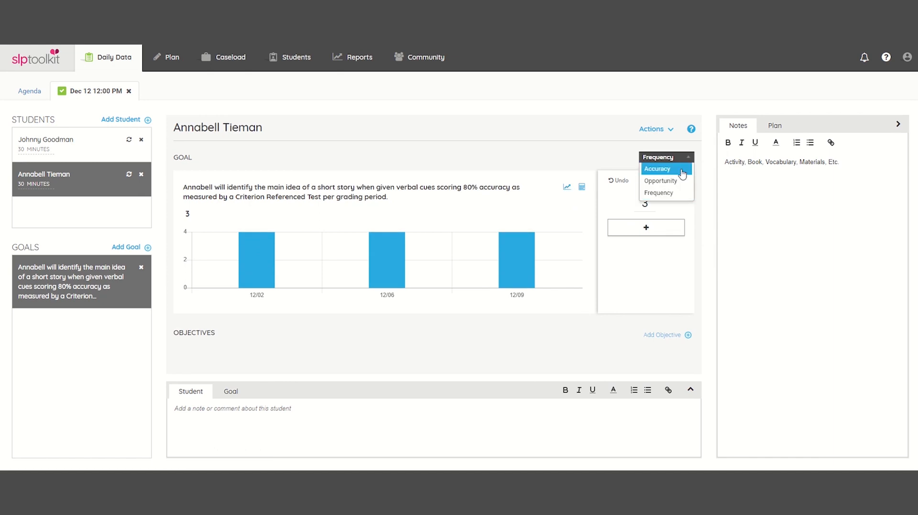
left_click(682, 171)
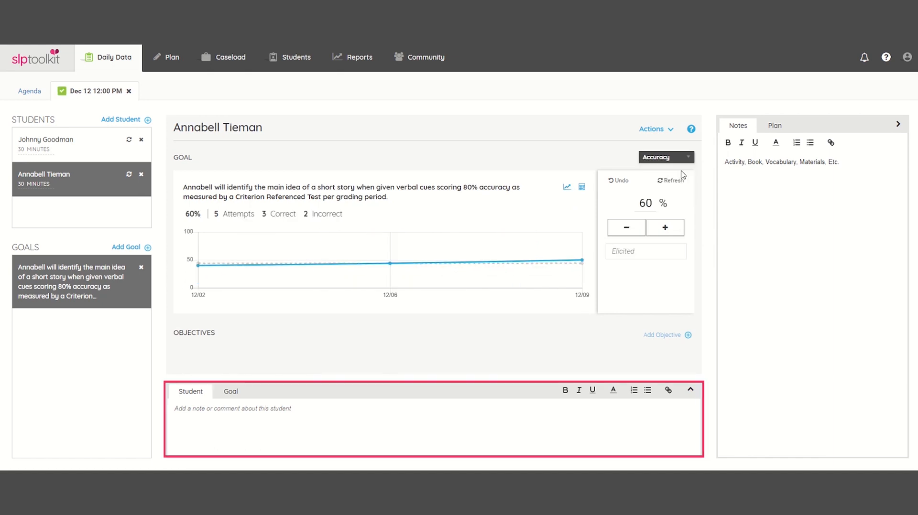
- Add a student note on observations and language sample and a 'Cues' goal note, then return to the agenda
left_click(233, 415)
type("Annabell was...")
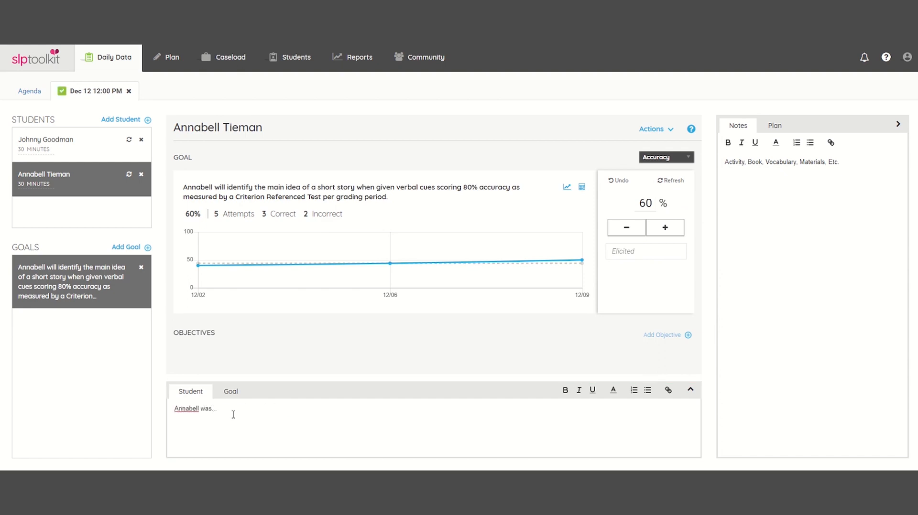
type("observations, language sample")
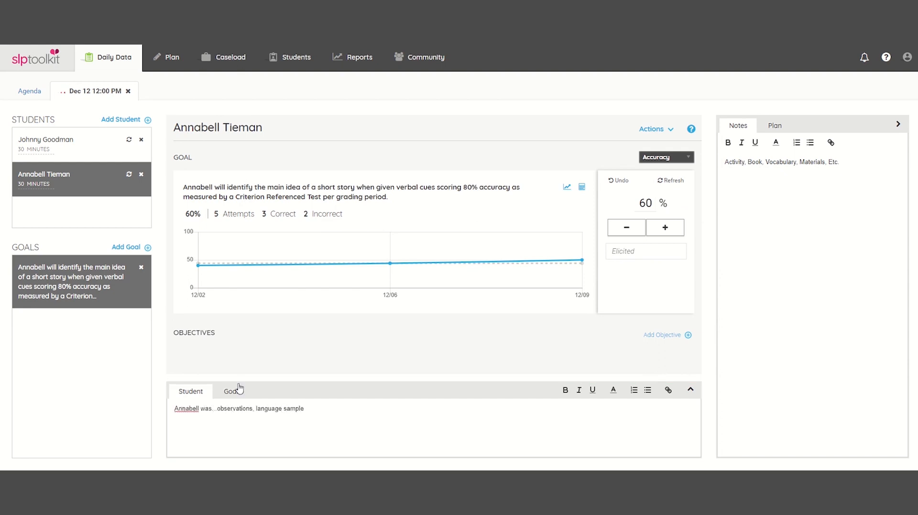
left_click(239, 390)
left_click(244, 420)
type("Cues....")
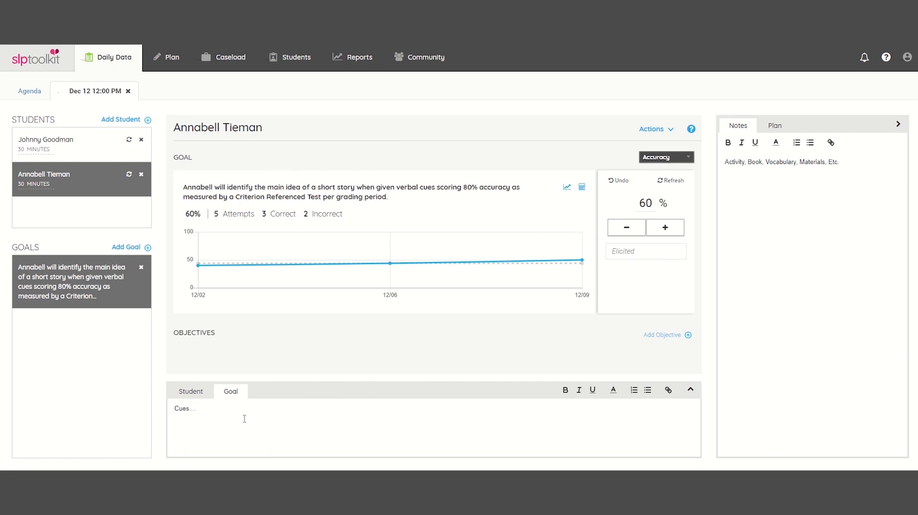
left_click(28, 92)
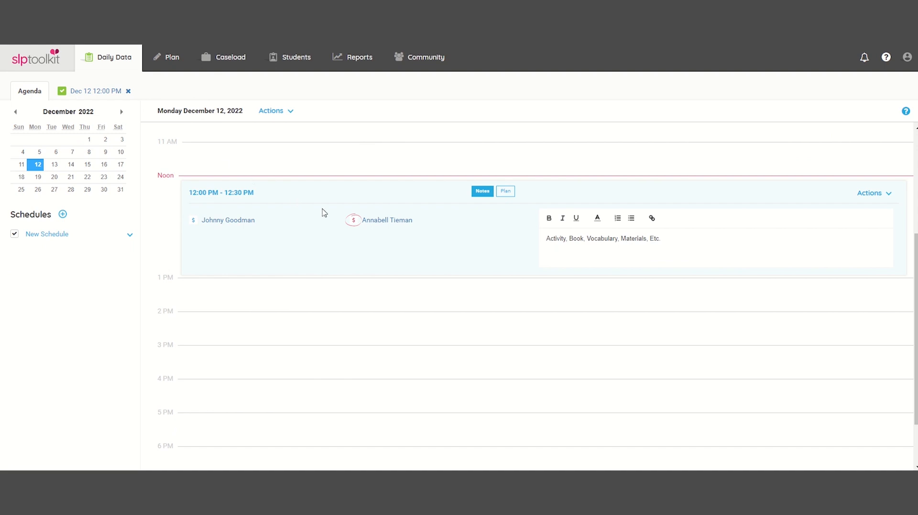
- Mark the second student's session as copied for billing
left_click(353, 220)
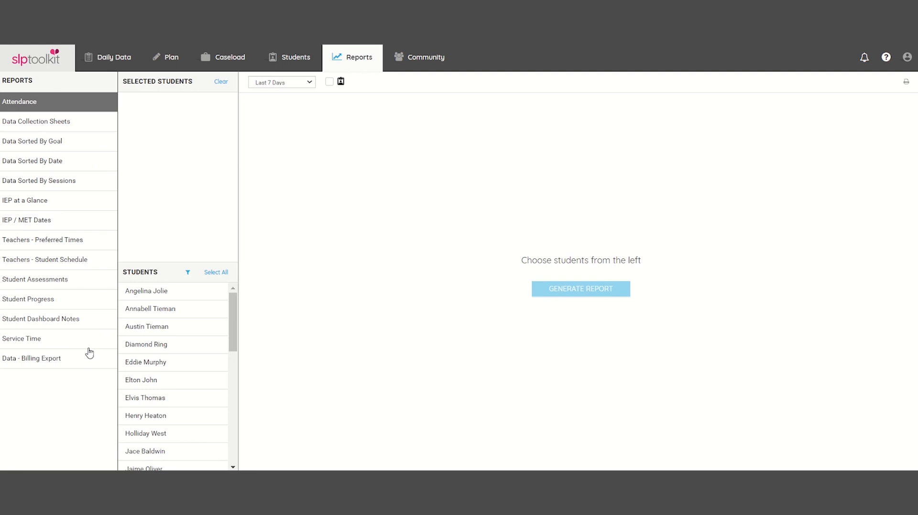
- Generate a Data - Billing Export report for the second student and export it as CSV
left_click(88, 354)
left_click(184, 309)
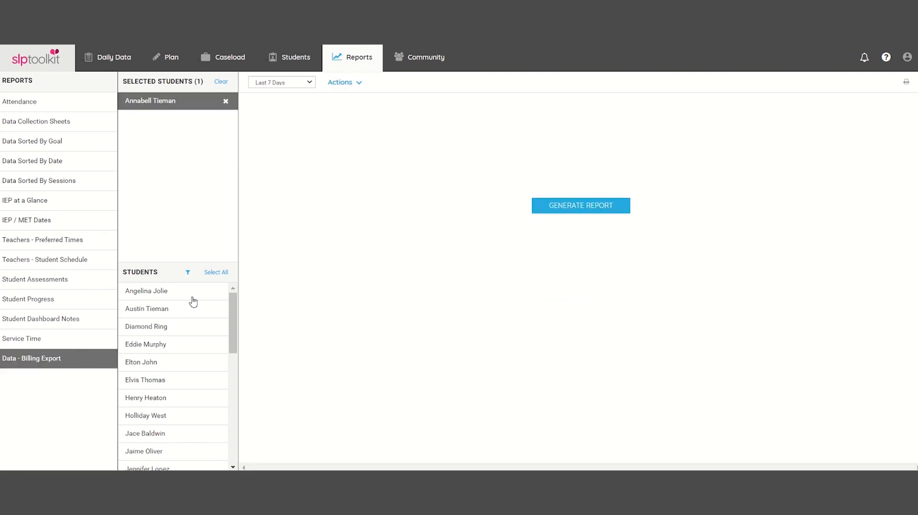
left_click(604, 213)
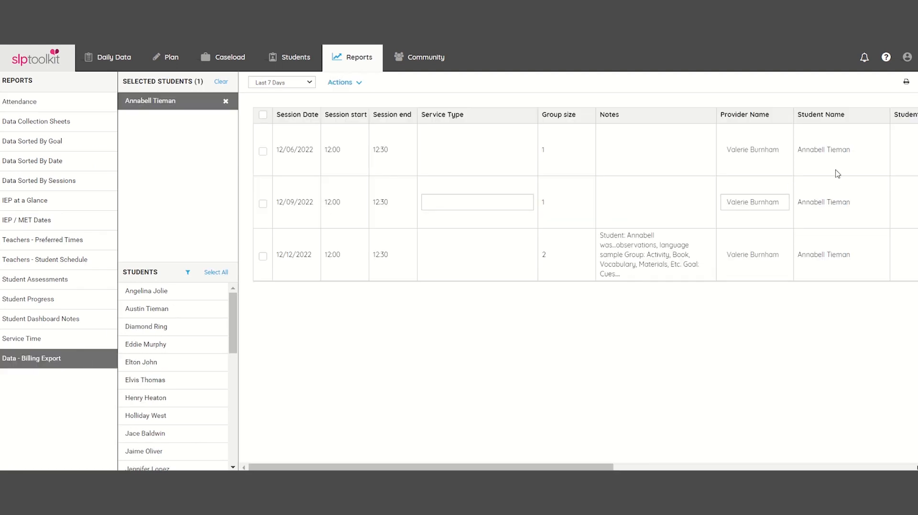
left_click(906, 84)
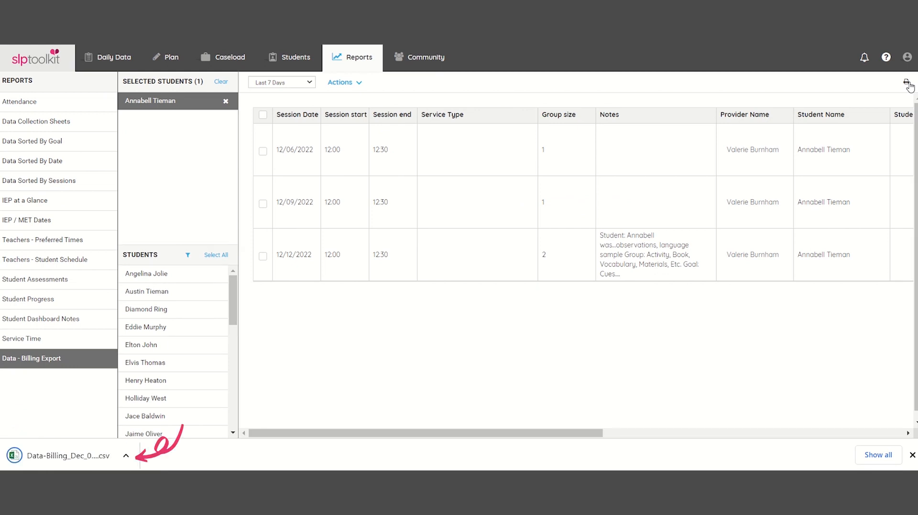